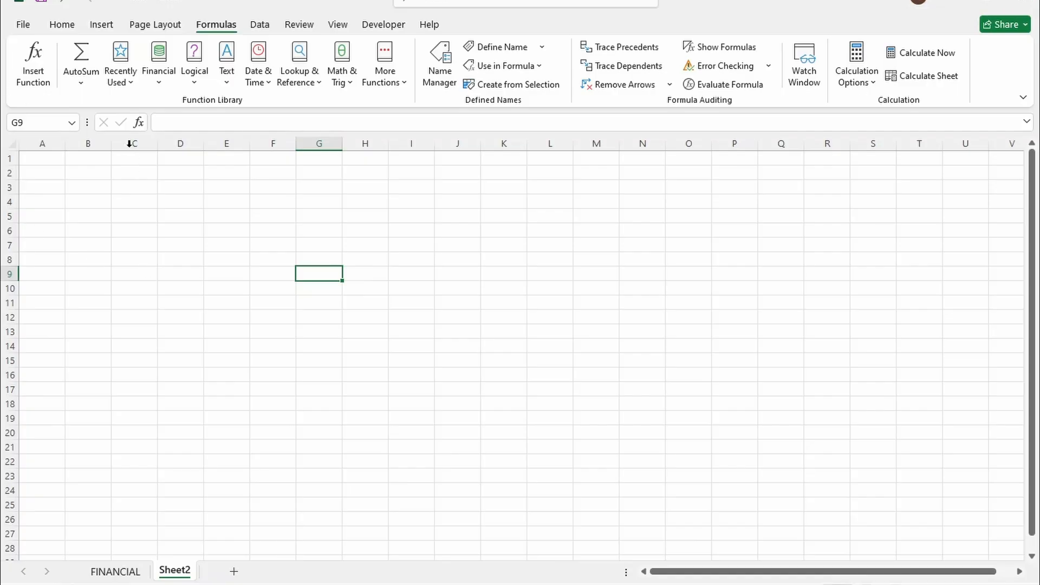
Glance at the available financial functions and open the FINANCIAL sheet at cell B5
click(159, 65)
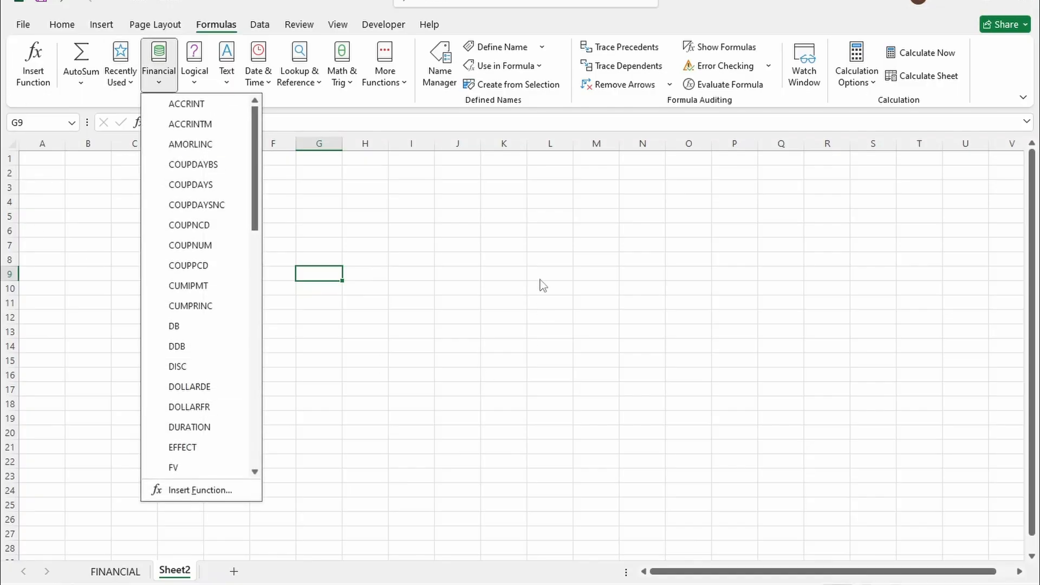
click(355, 257)
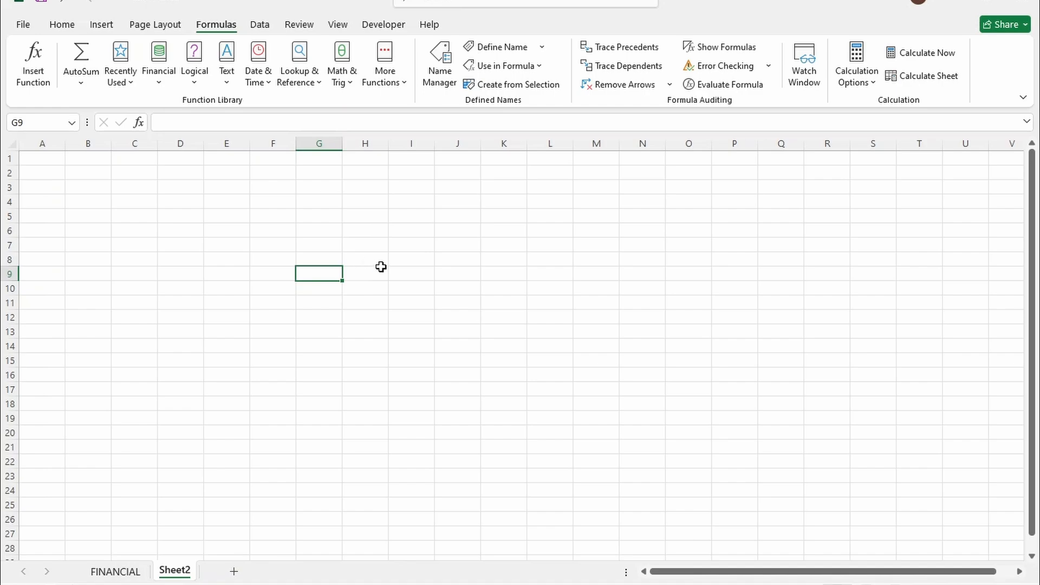
click(115, 572)
click(186, 253)
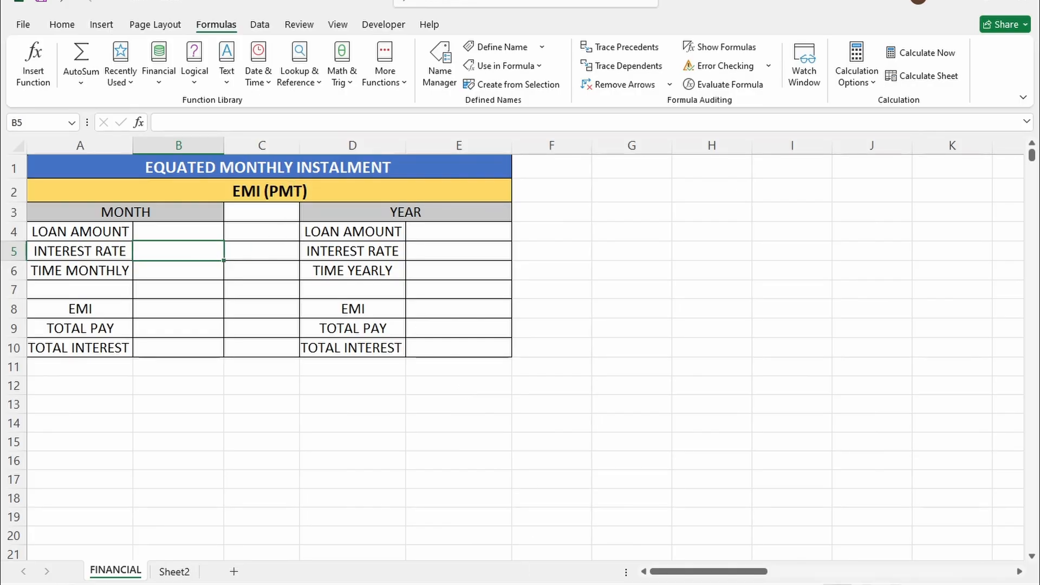
Switch to the Word document "Loan & PMT" and read its notes on loans, the meaning of PMT and its uses
click(510, 584)
click(574, 556)
drag(451, 205, 320, 202)
click(533, 230)
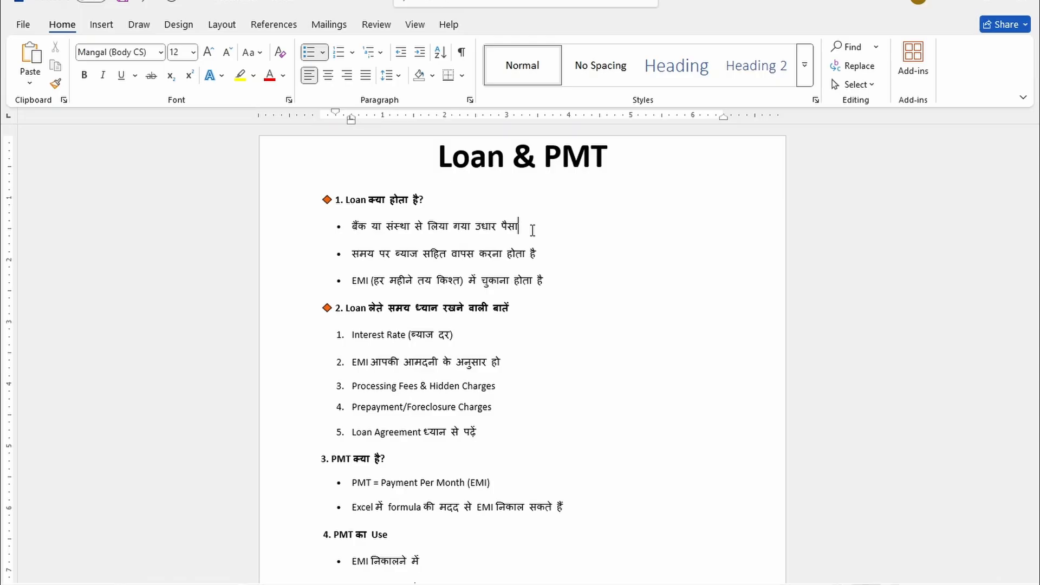
click(397, 458)
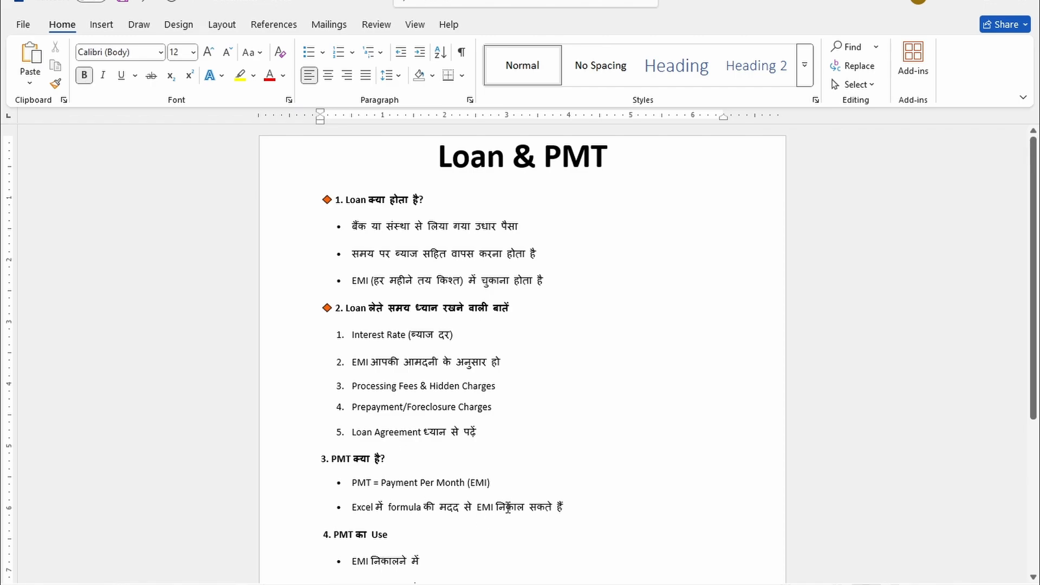
drag(494, 482, 352, 483)
click(500, 489)
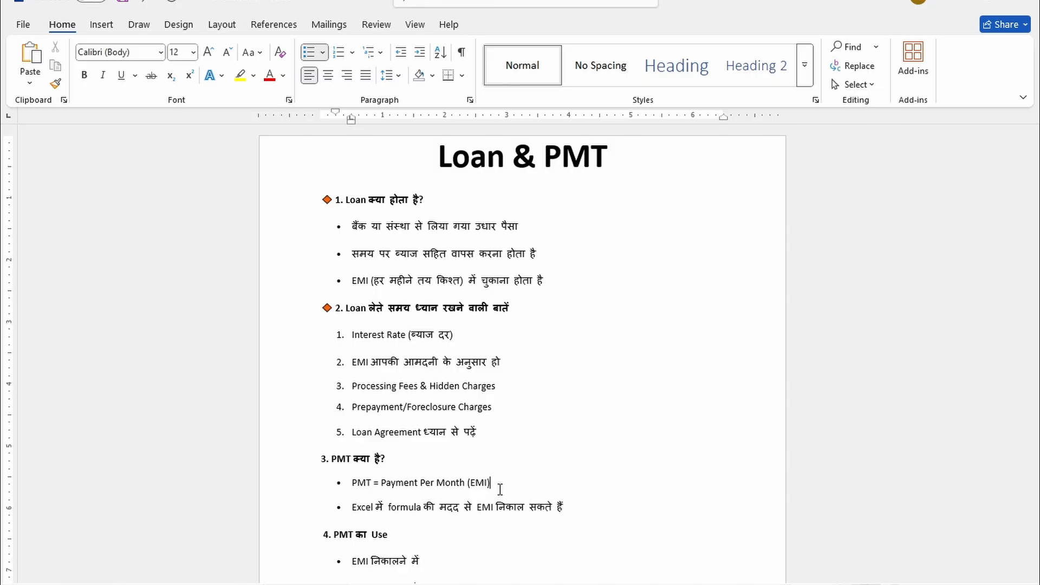
scroll(500, 489, down, 3)
click(416, 442)
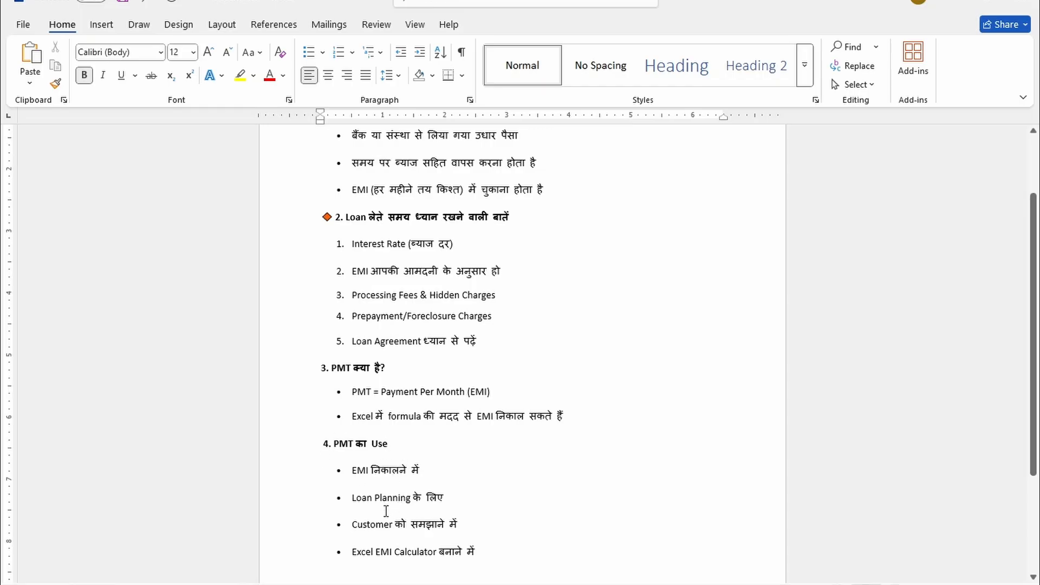
click(447, 499)
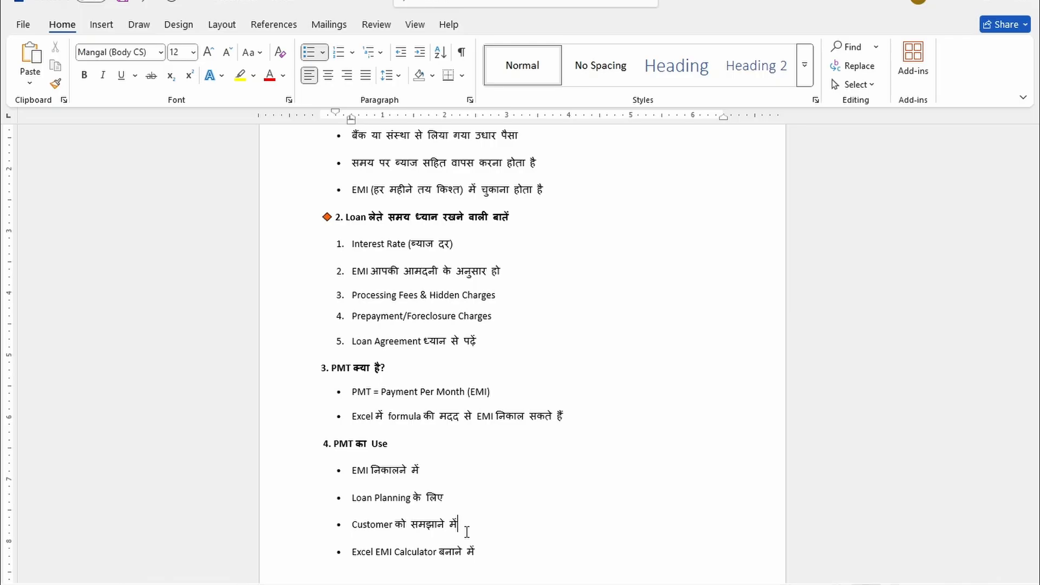
click(481, 552)
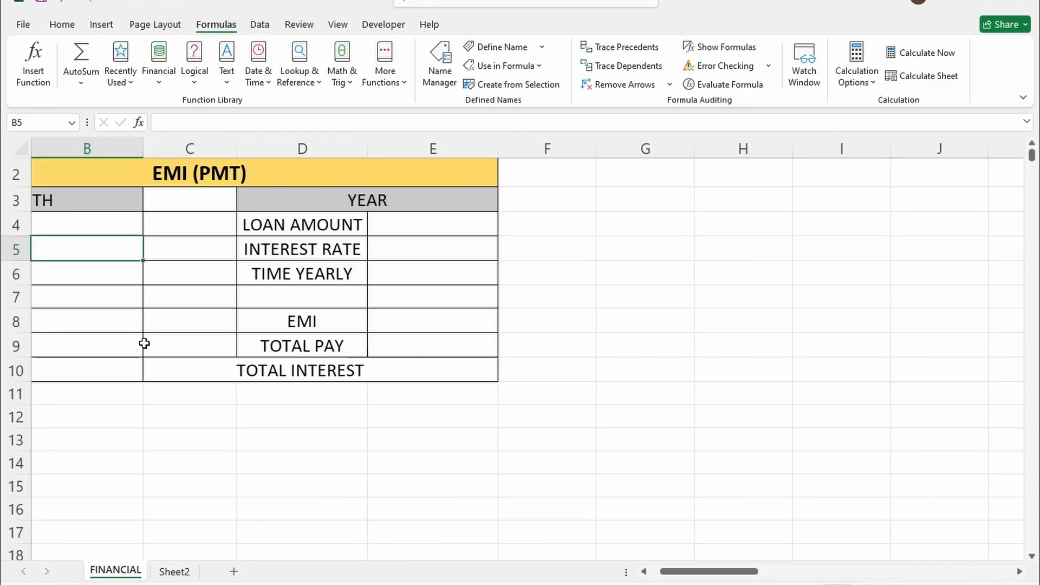
In the Excel FINANCIAL sheet, examine the MONTH table's loan amount, interest rate, time, EMI, total pay and total interest rows
scroll(144, 343, up, 1)
drag(671, 572, 643, 573)
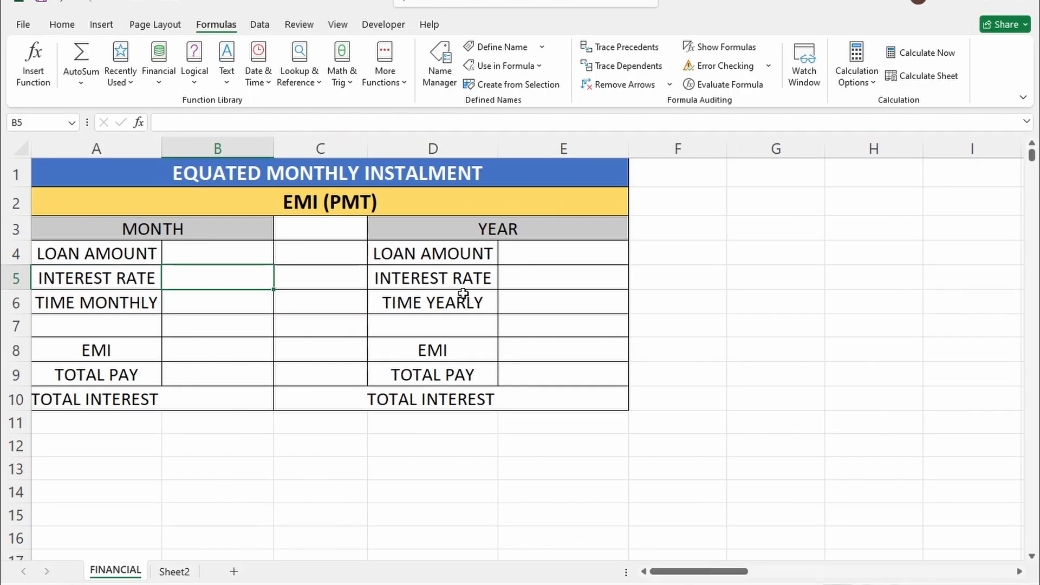
click(142, 263)
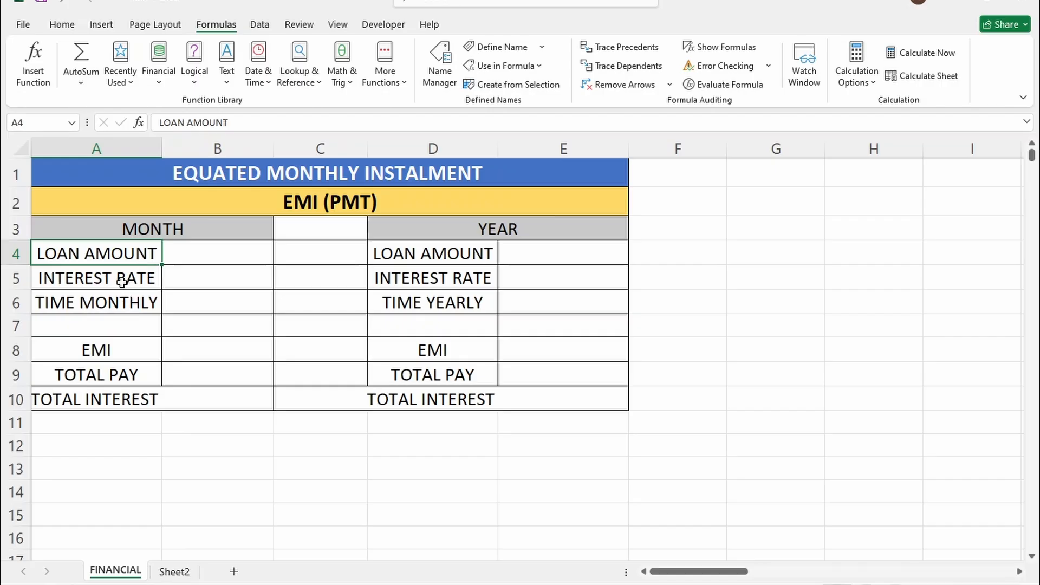
click(121, 281)
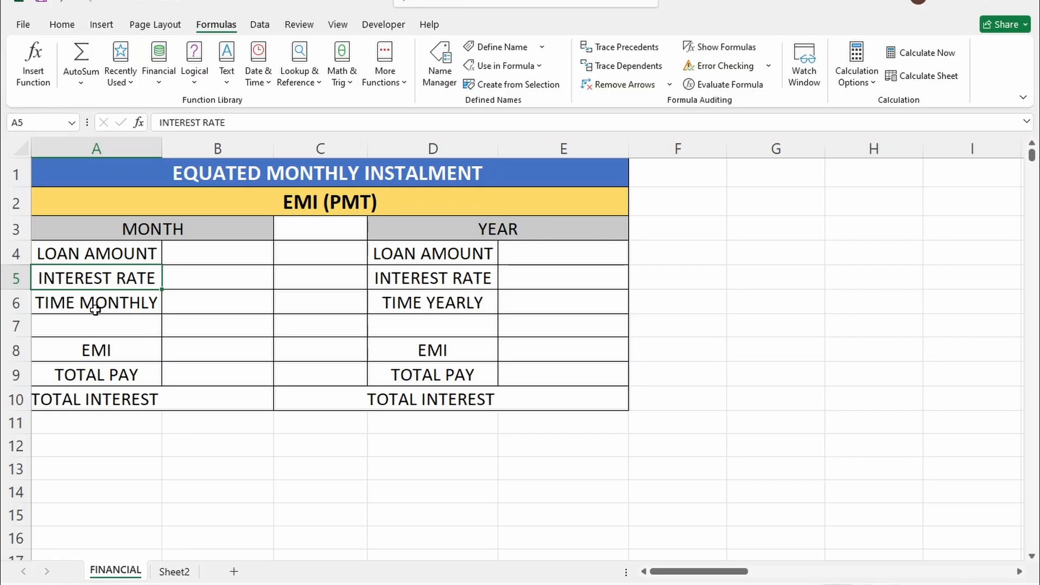
click(96, 303)
click(233, 308)
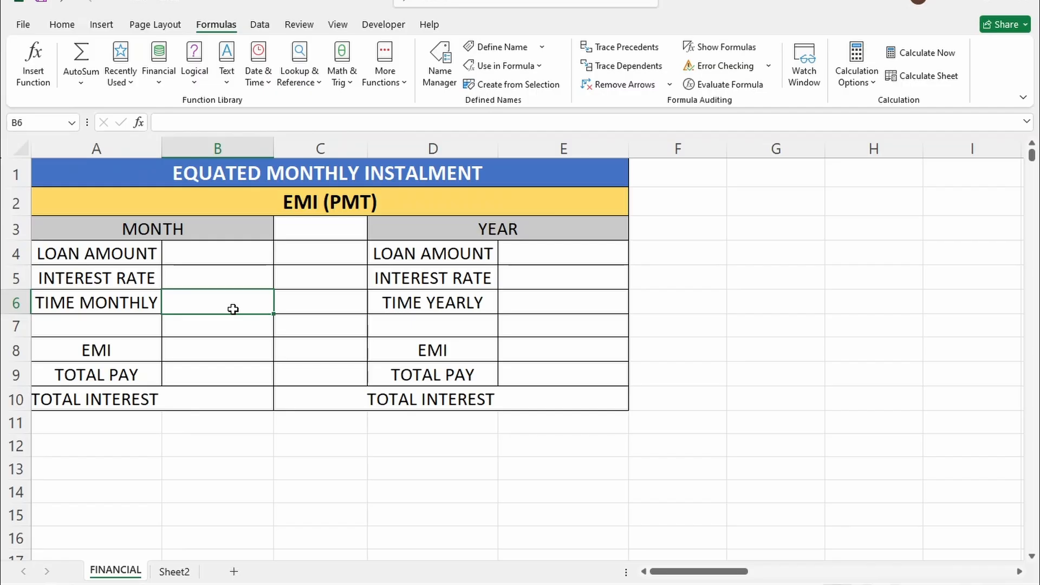
click(230, 350)
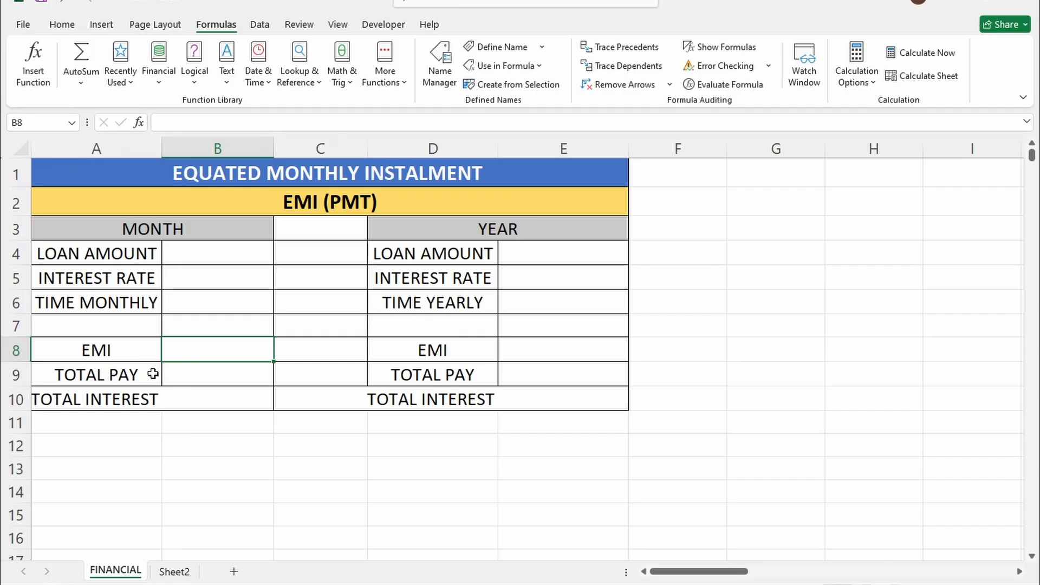
click(206, 373)
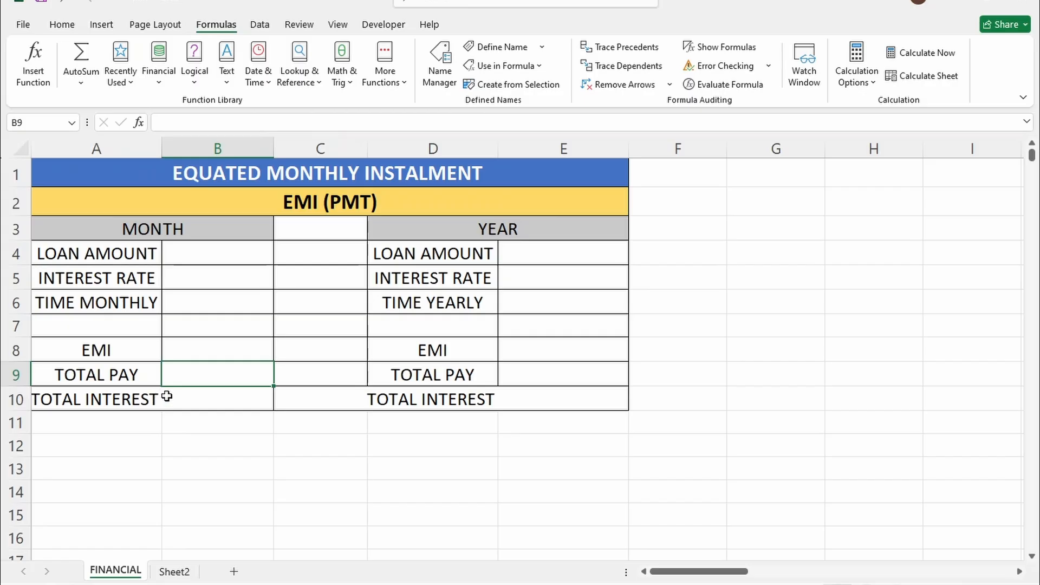
click(210, 406)
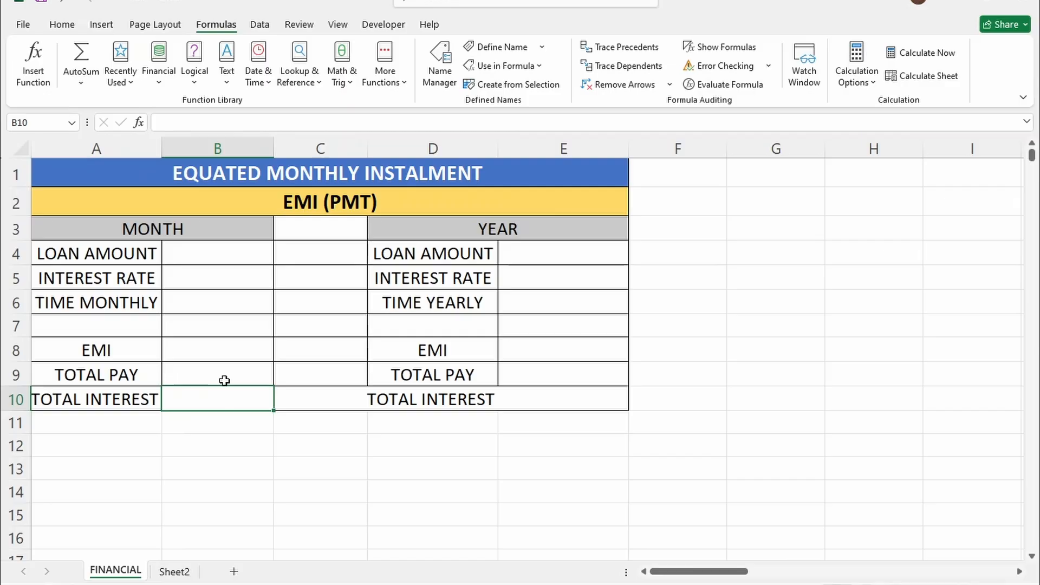
Fill in the MONTH table with loan amount 50000 in B4, interest rate 10.2% in B5 and time 8 in B6
click(243, 252)
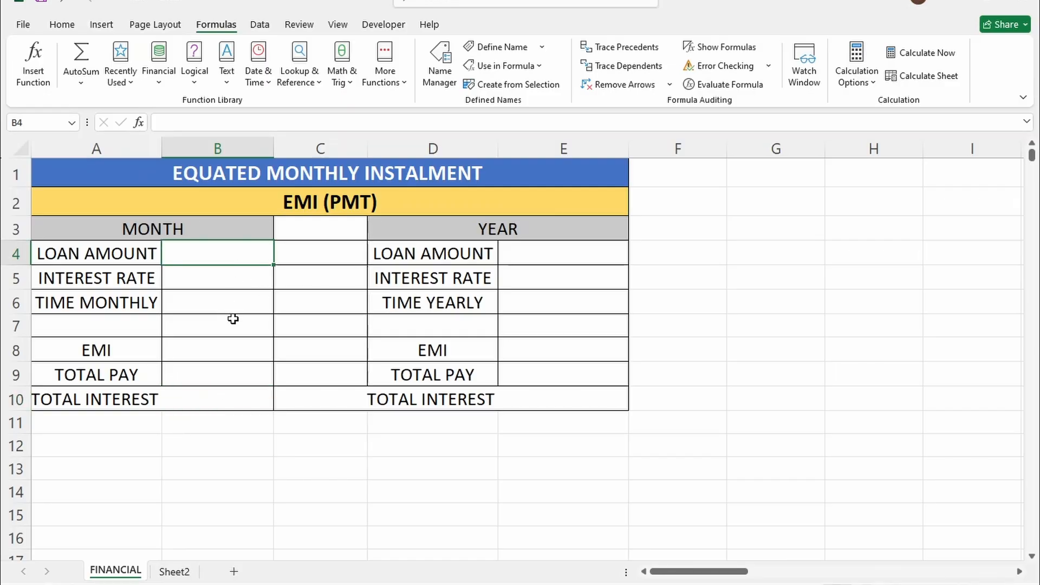
text(50000)
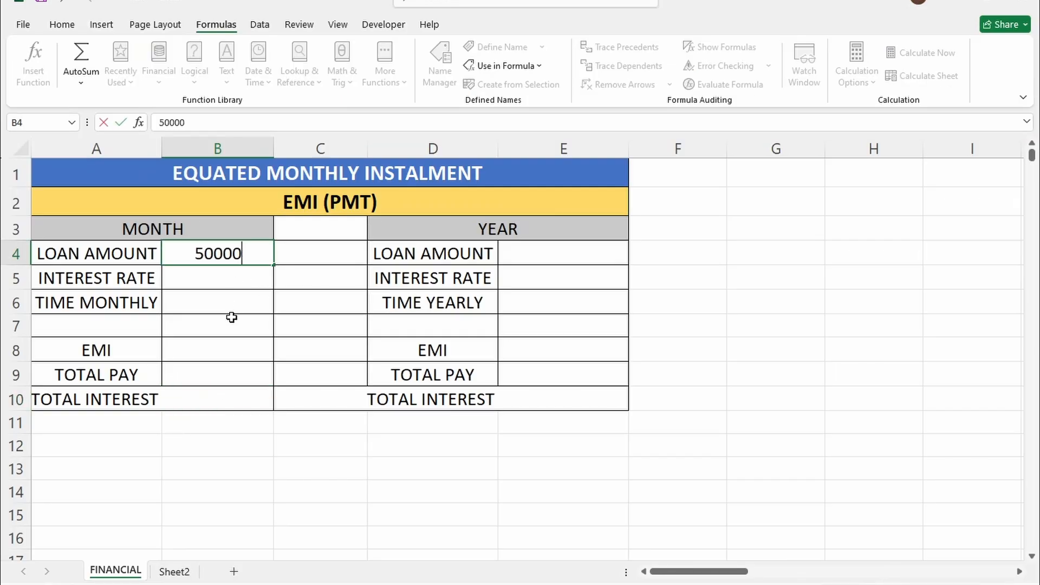
key(Return)
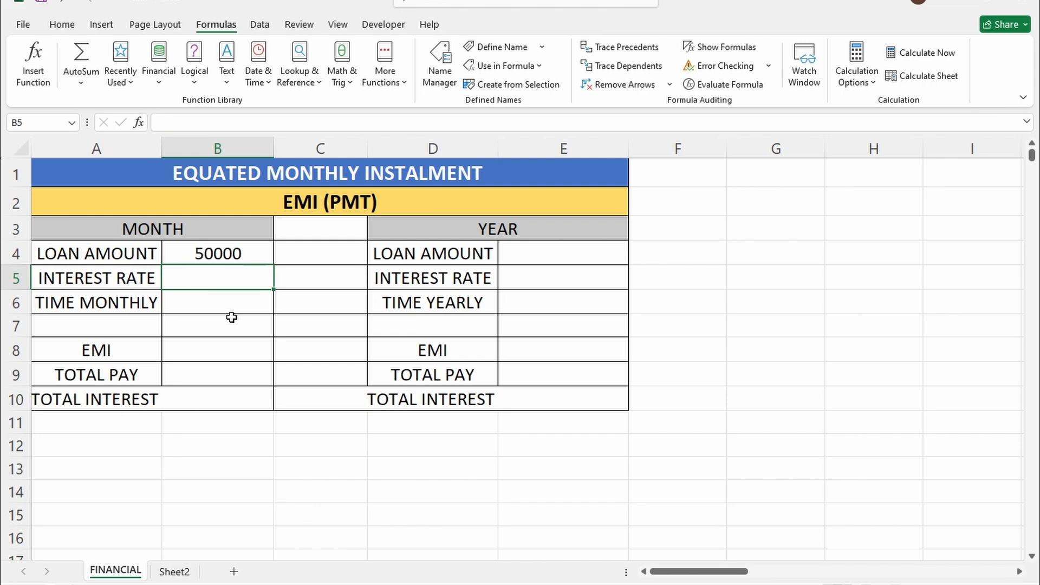
text(10.2)
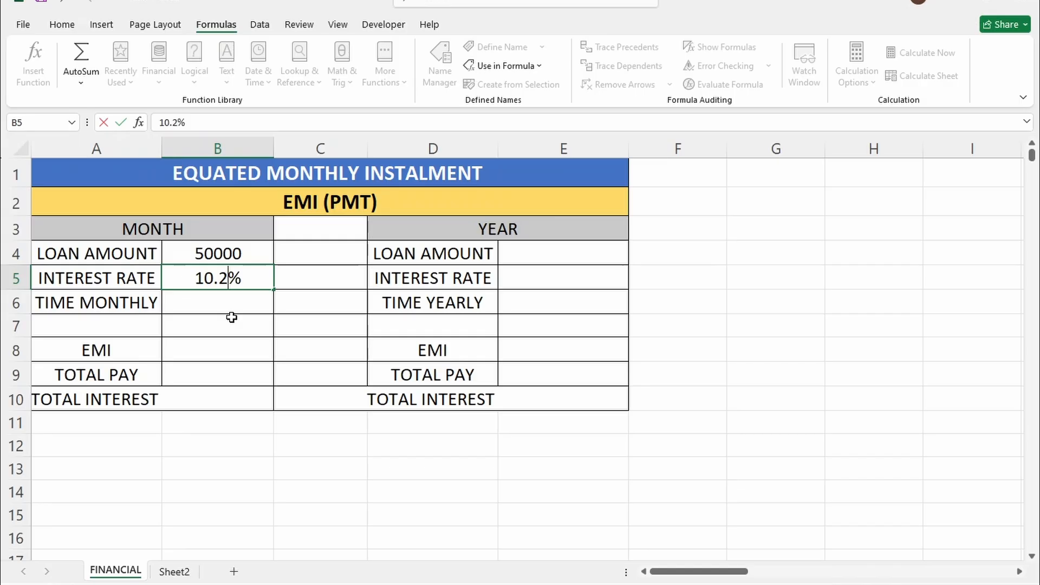
key(Return)
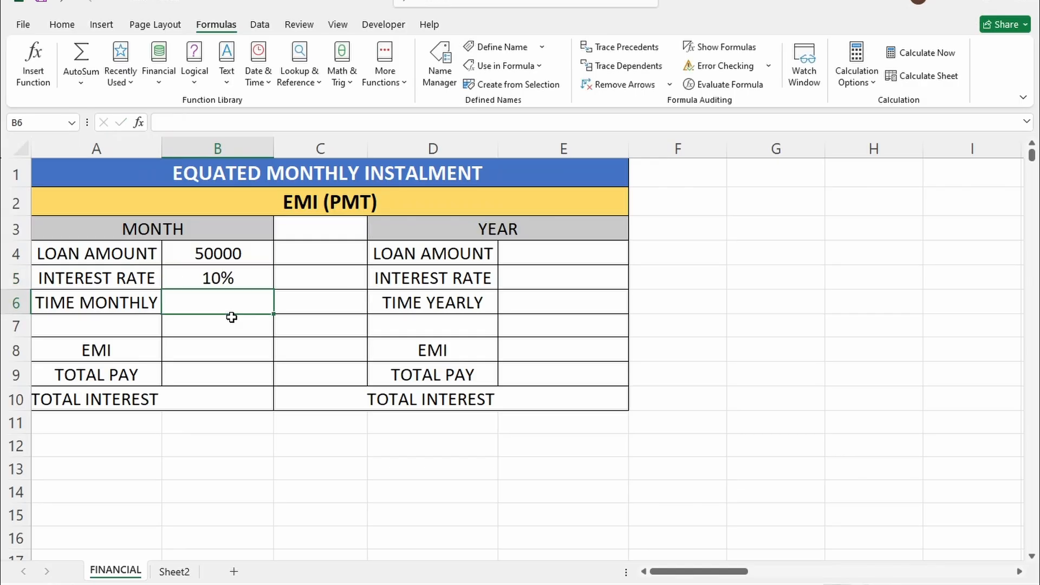
text(8)
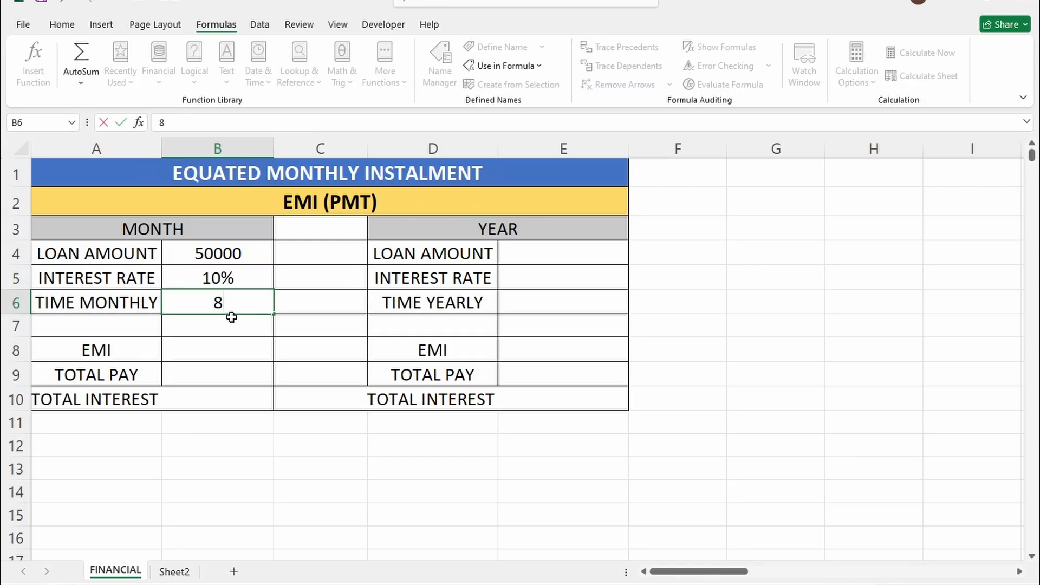
key(Return)
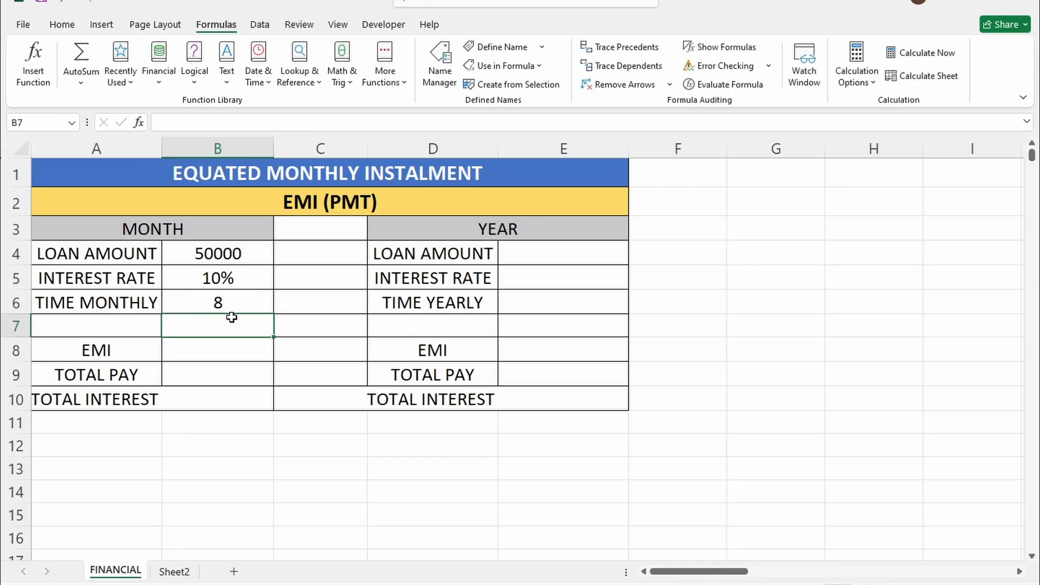
Look through the list of financial functions for one to calculate the monthly EMI in B8
click(188, 261)
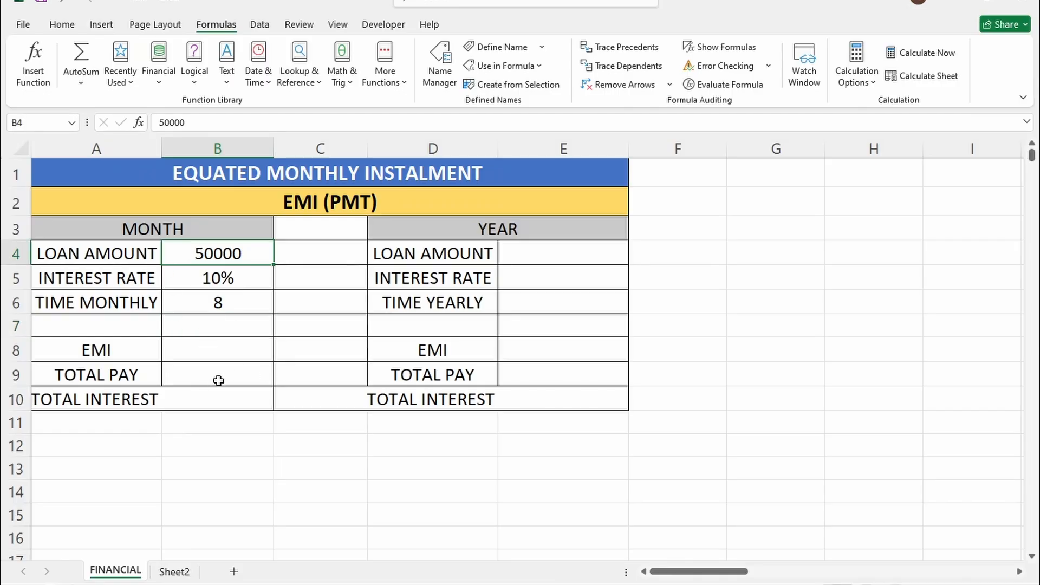
click(252, 351)
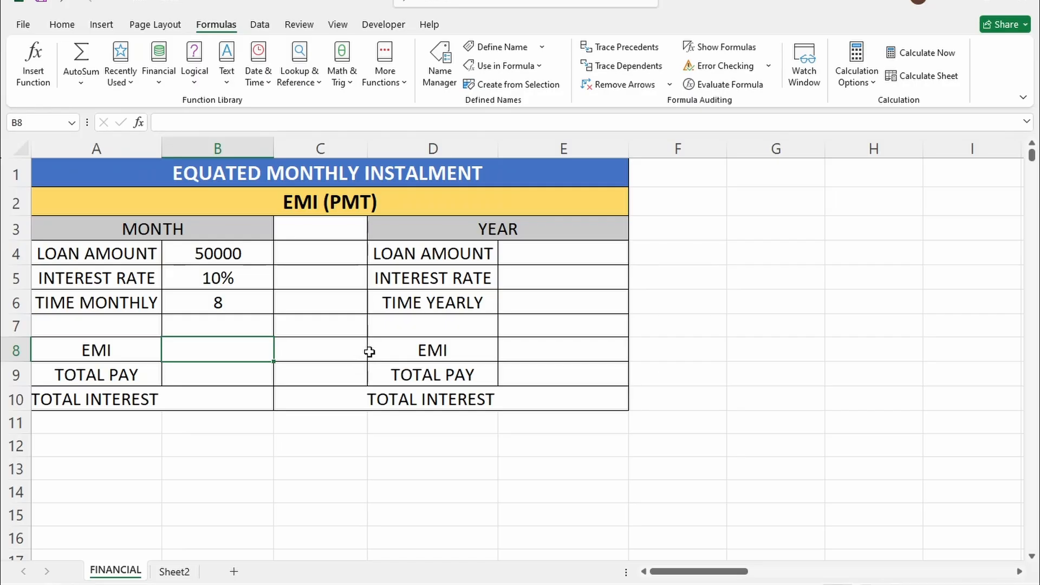
click(159, 73)
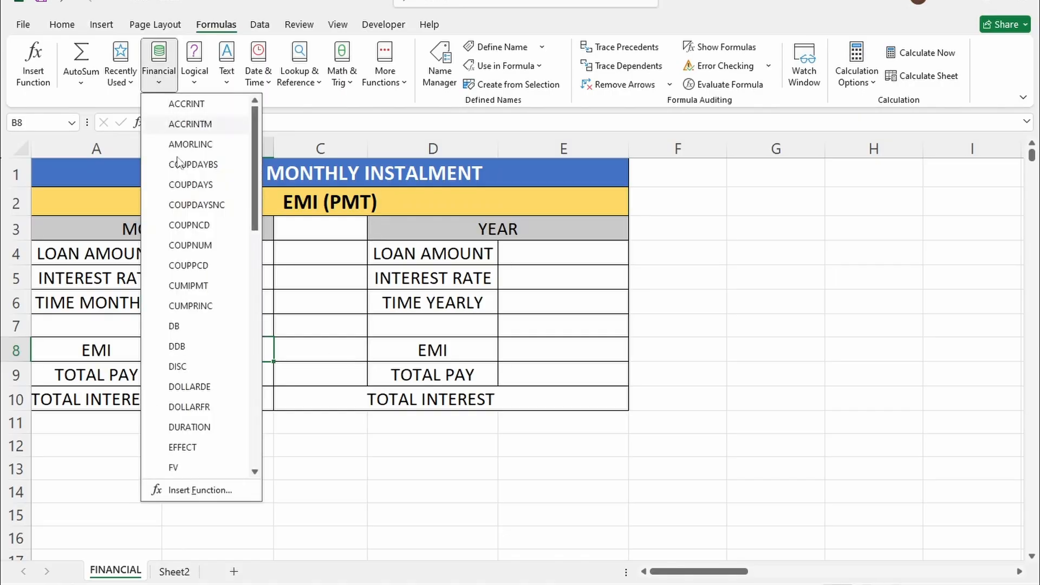
scroll(206, 325, down, 10)
scroll(289, 403, down, 6)
scroll(340, 310, up, 6)
click(345, 280)
Calculate the monthly EMI in B8 with =PMT(B5/12,B6,-B4), using the interest rate, time and negative loan amount
click(206, 354)
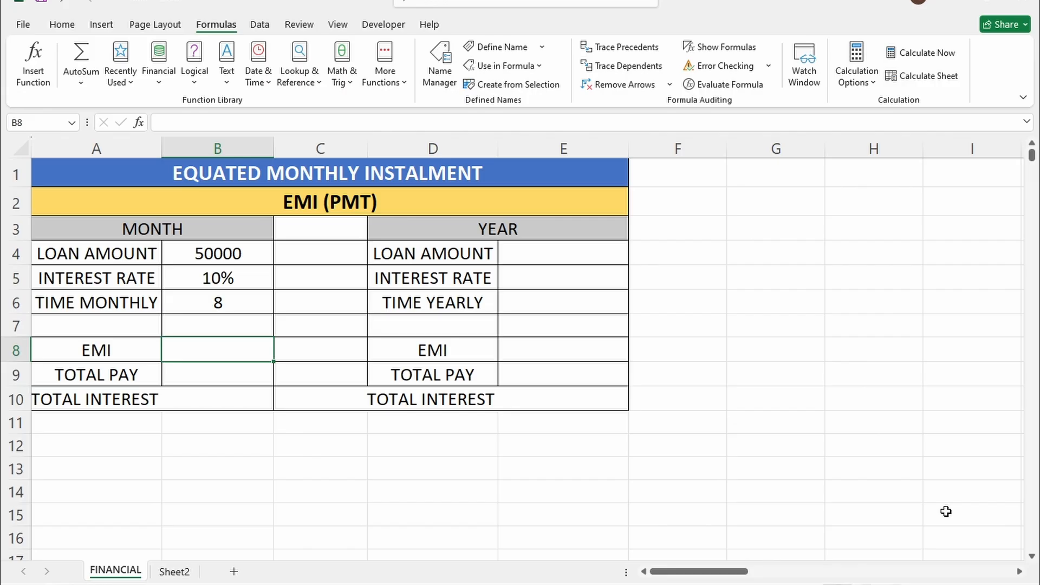
text(=pmt)
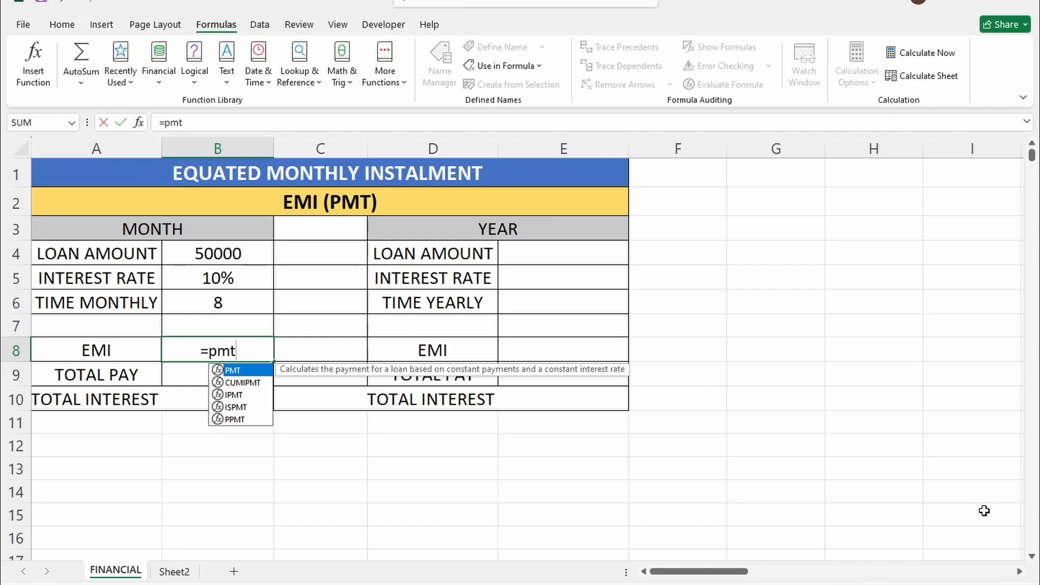
key(Tab)
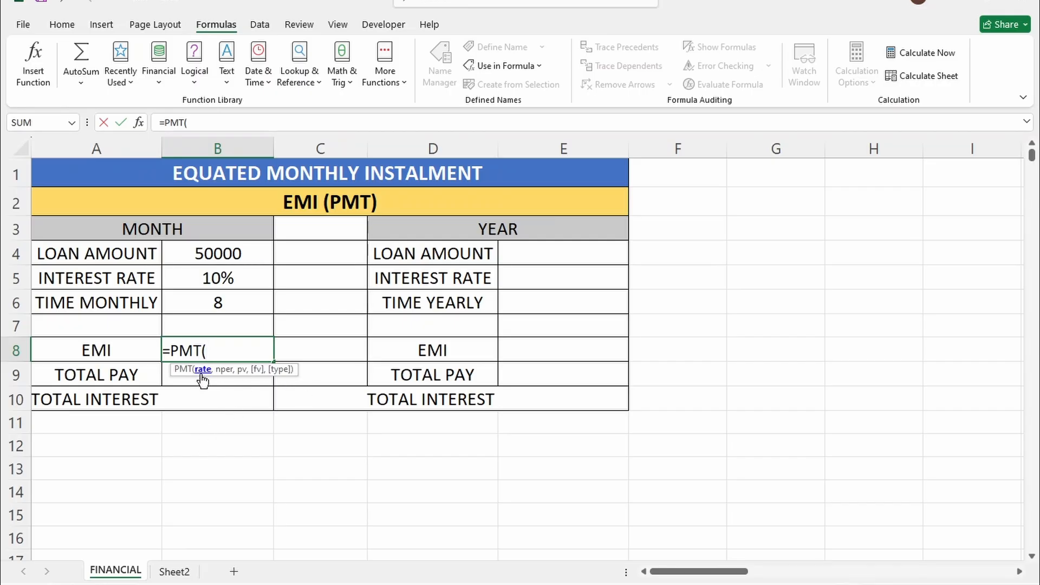
click(210, 280)
text(/12)
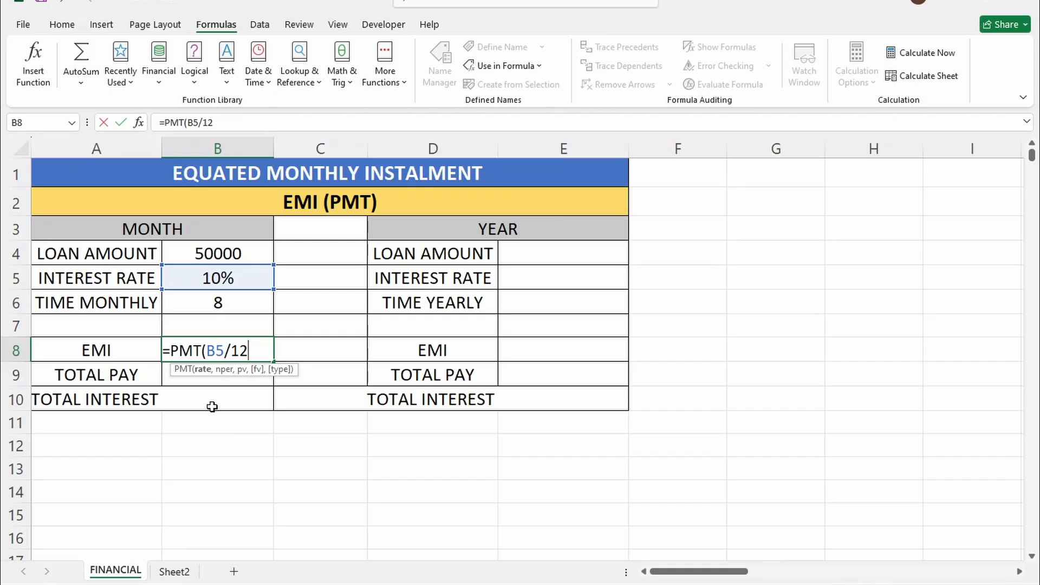
text(,)
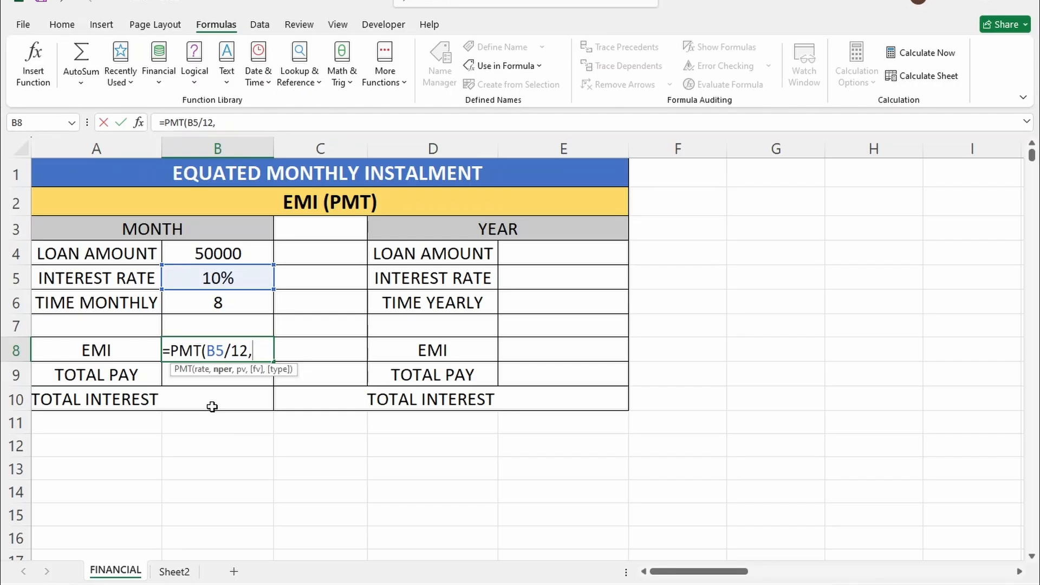
click(223, 301)
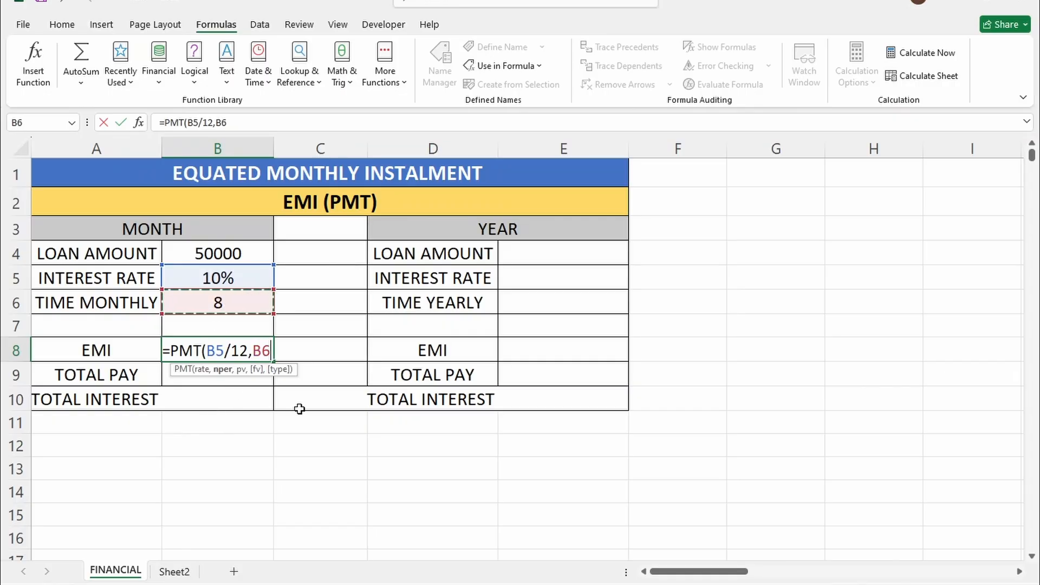
text(,)
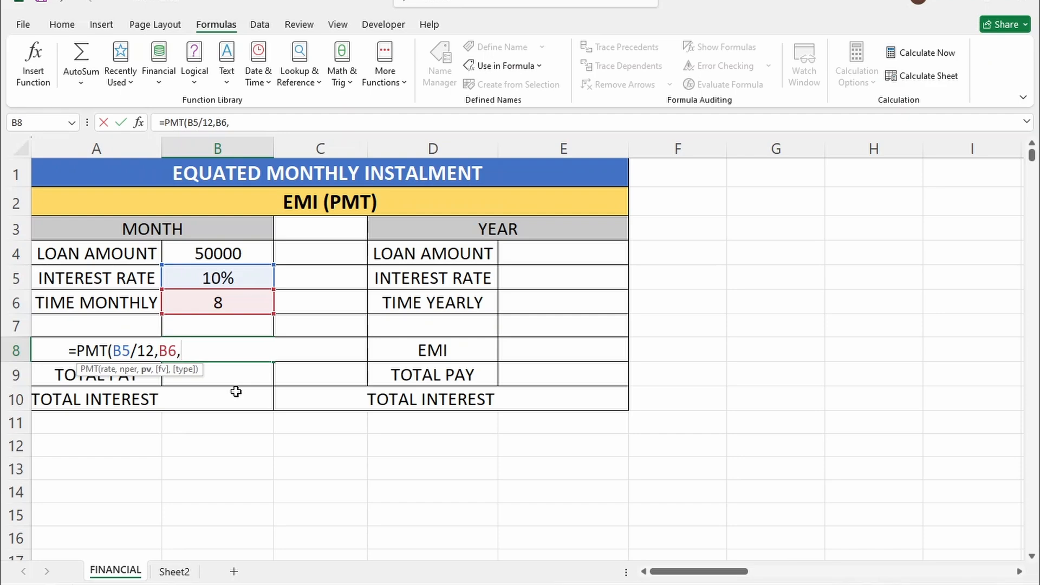
text(-)
click(217, 254)
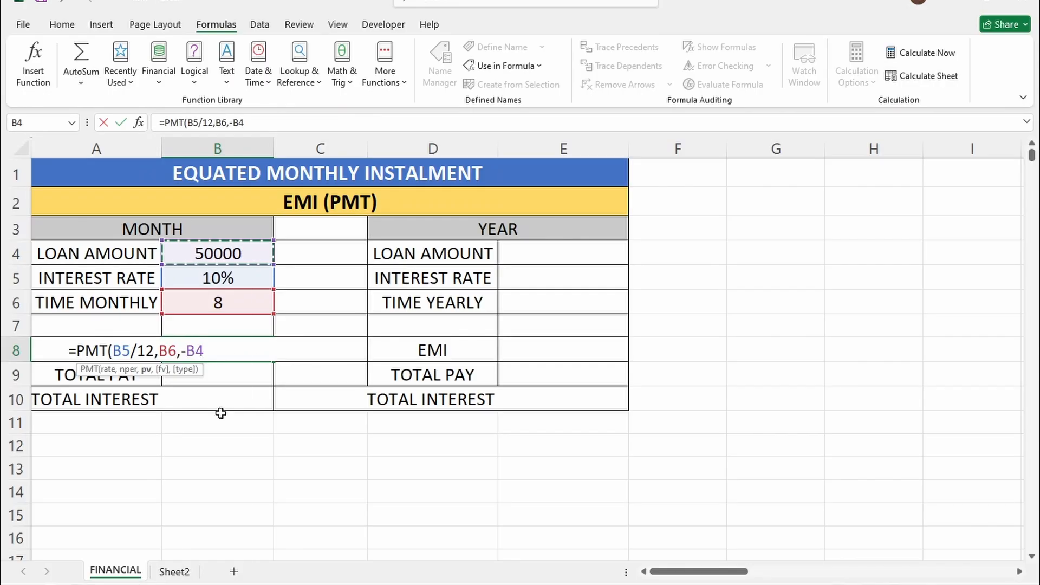
text())
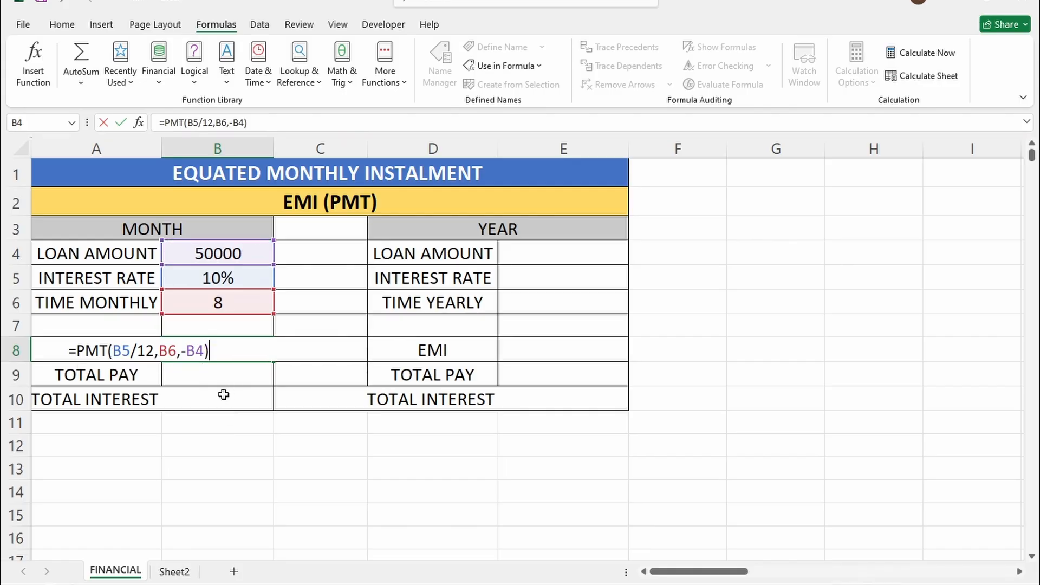
key(Return)
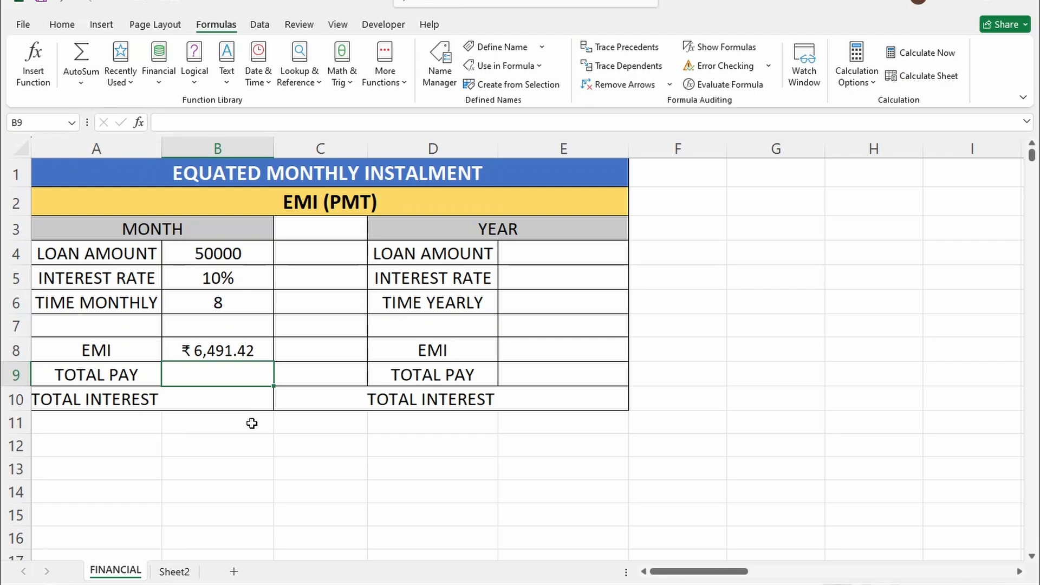
Test the EMI formula by changing the monthly time in B6 to 5 and then to 6
click(226, 299)
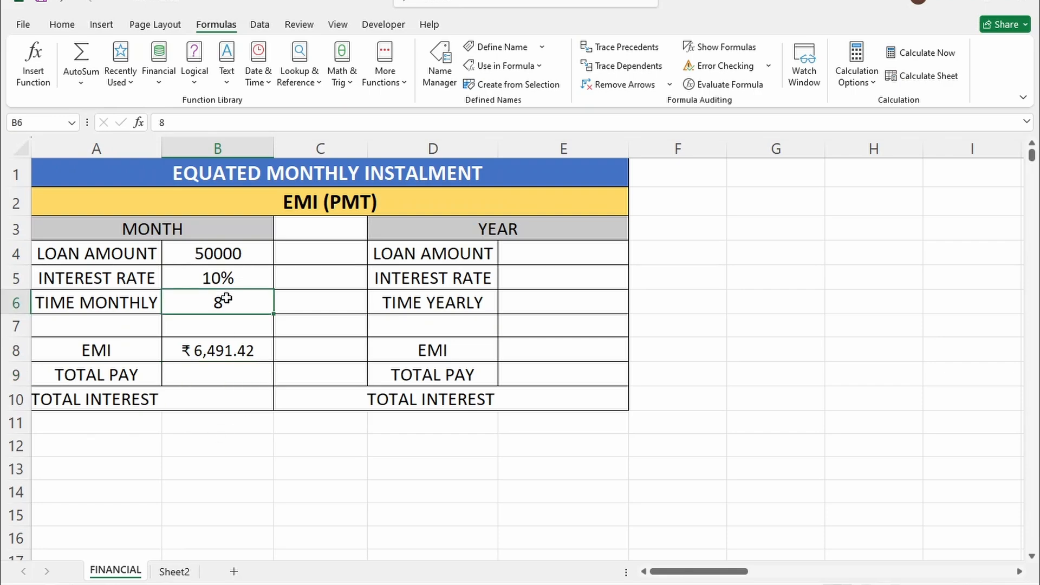
text(5)
key(Return)
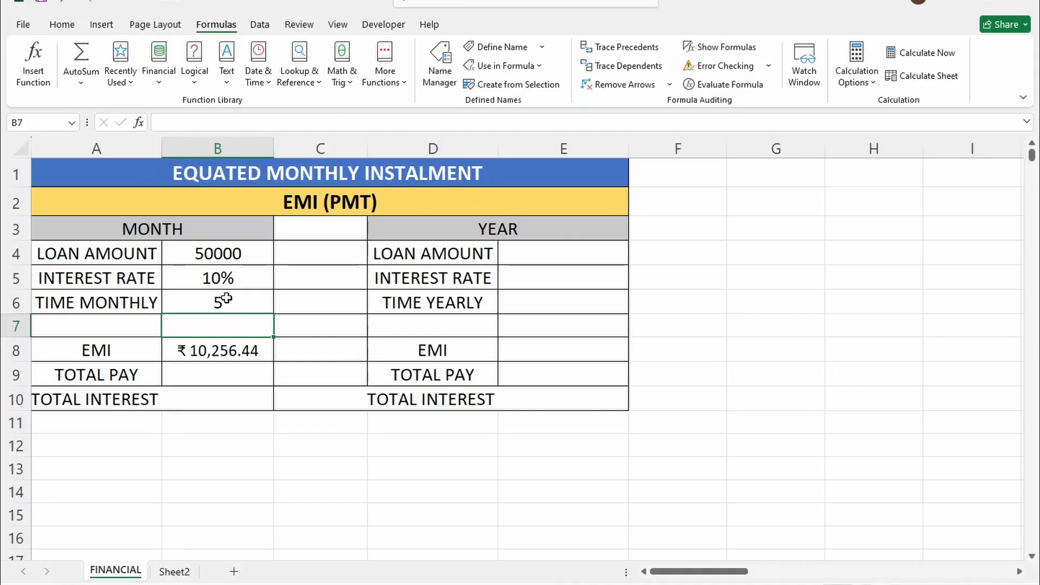
click(225, 298)
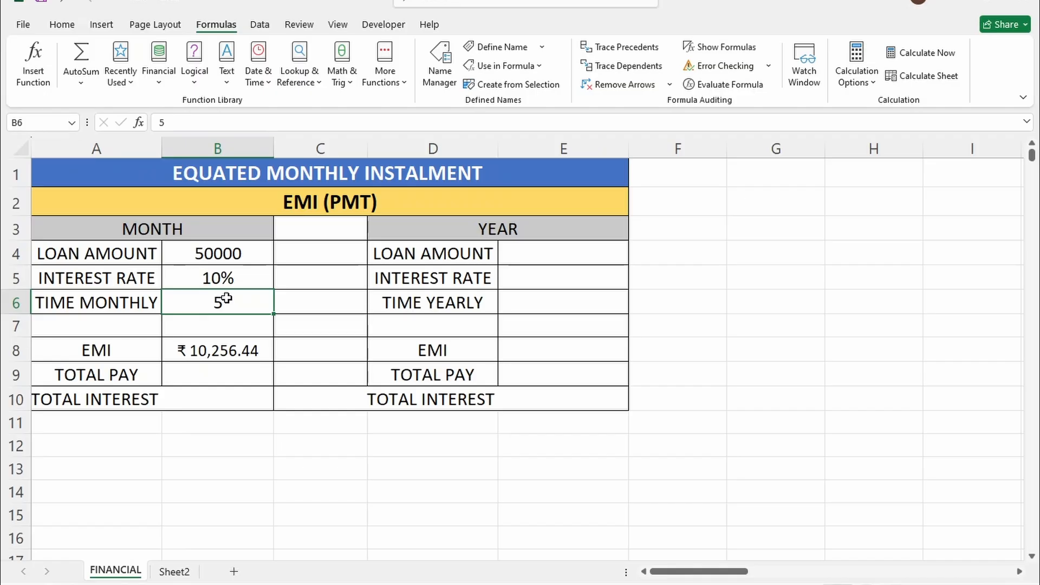
text(6)
key(Return)
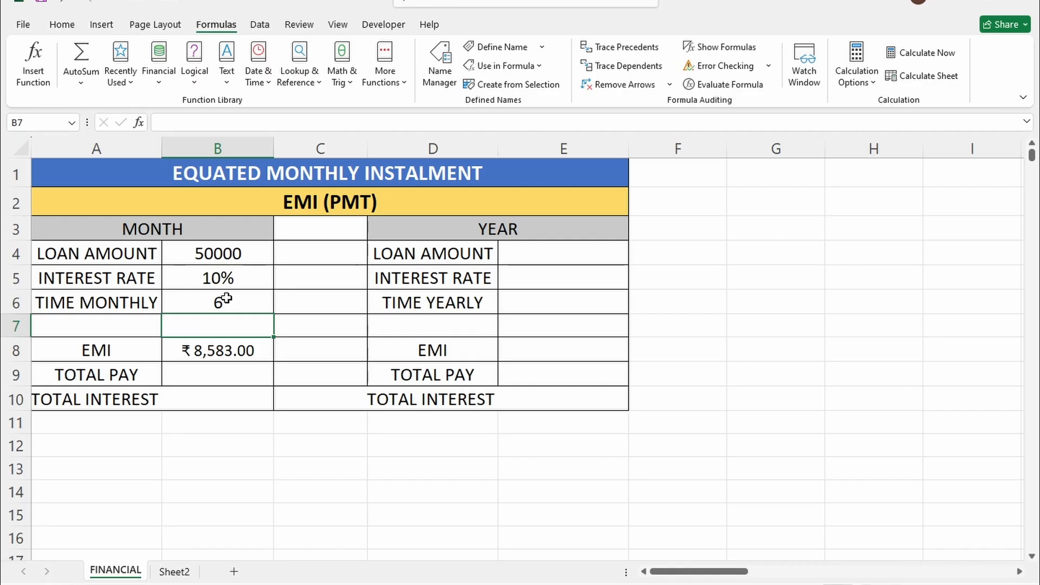
Set the MONTH table's interest rate in B5 to 8% and its time in B6 to 8
key(Up)
key(Up)
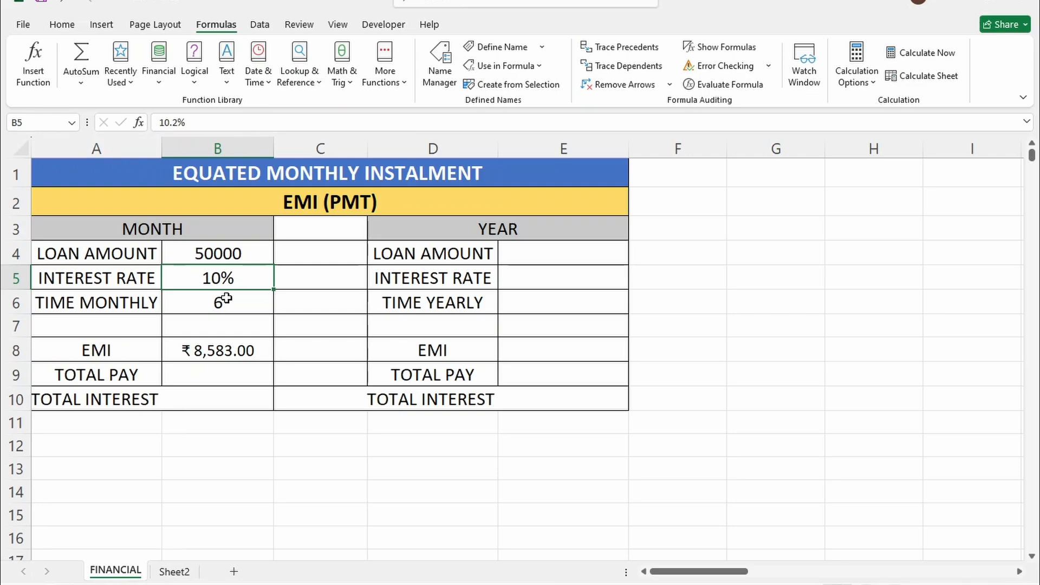
text(8%)
key(Return)
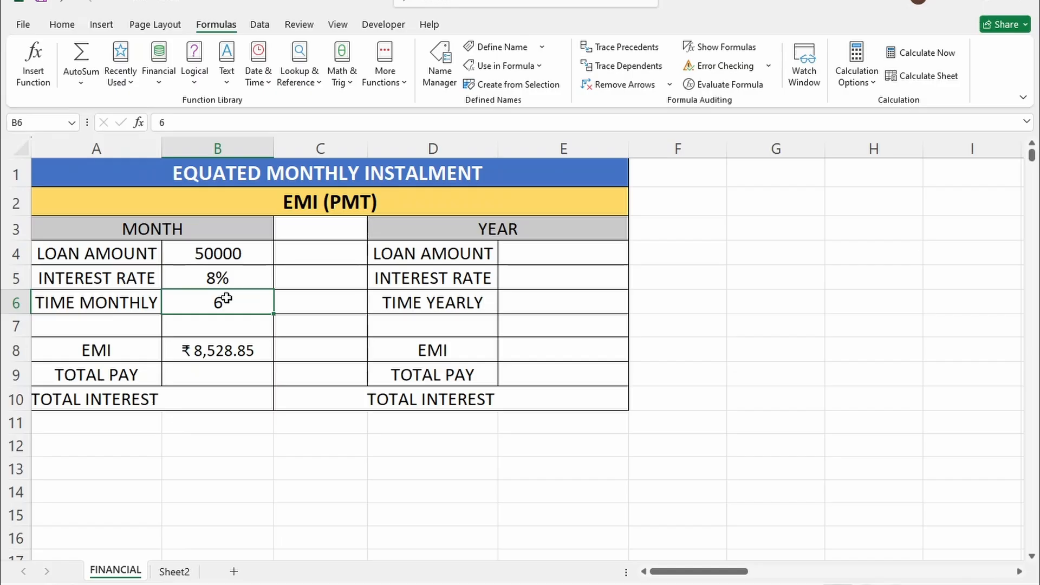
text(8)
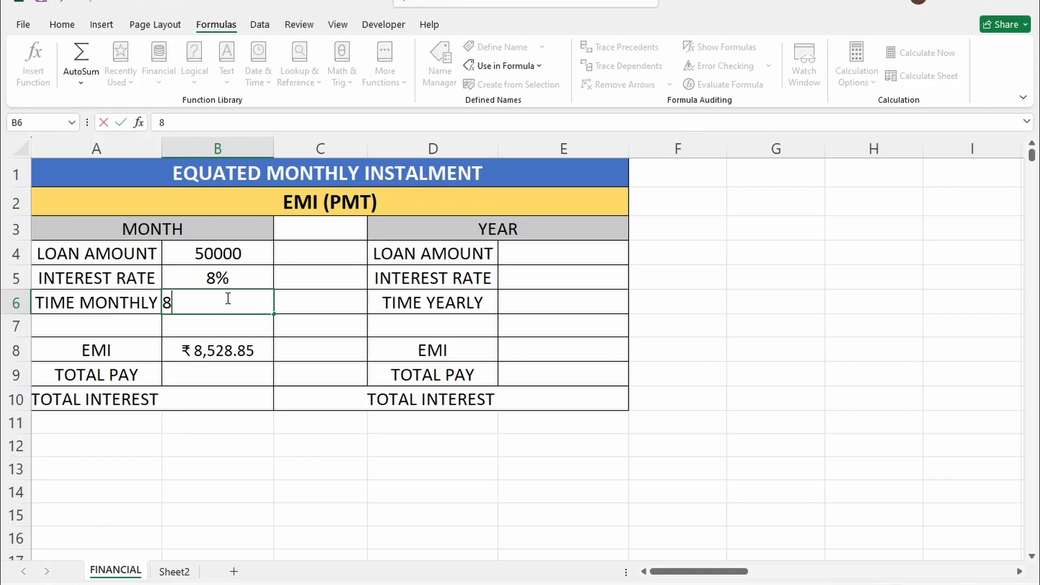
key(Return)
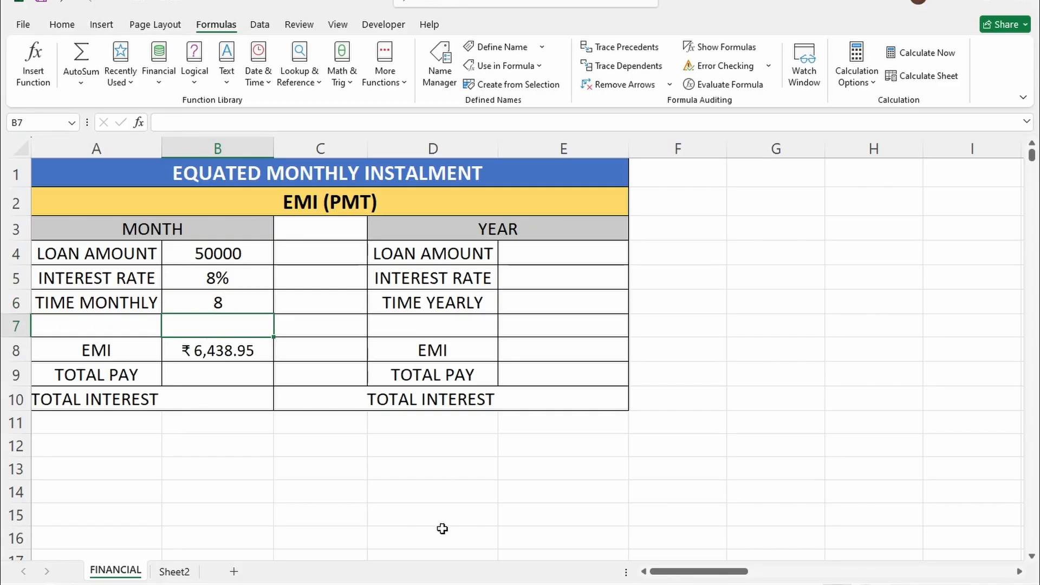
click(246, 299)
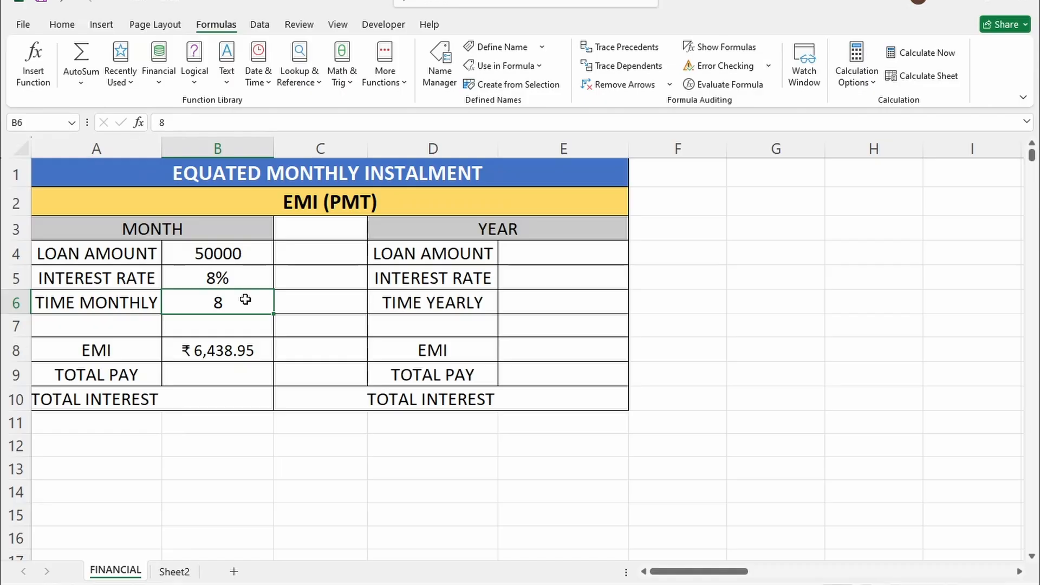
Calculate the MONTH table's total pay in B9 by multiplying EMI by time with =B8*B6
click(245, 367)
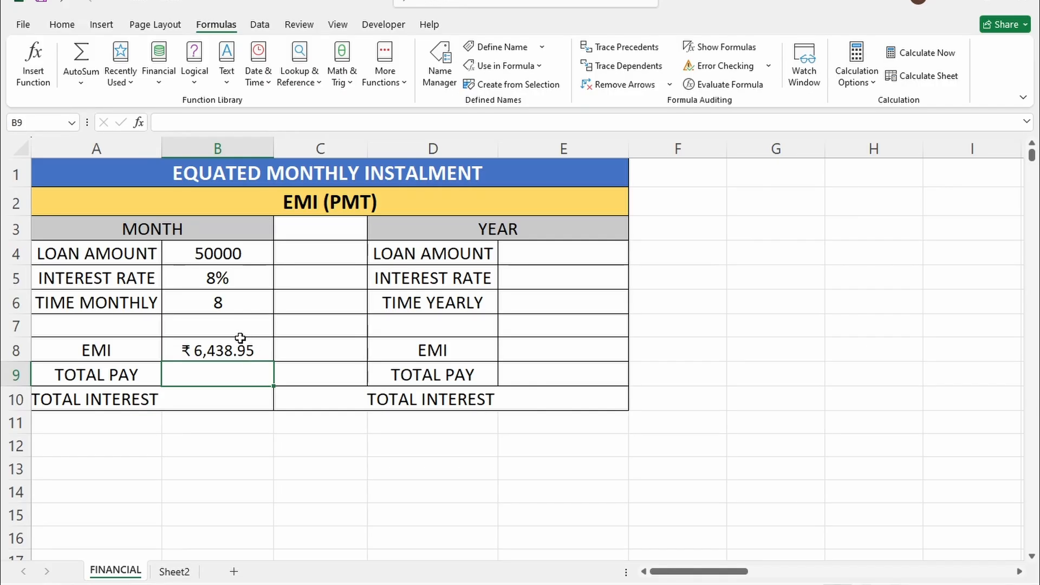
text(=)
click(242, 349)
text(*)
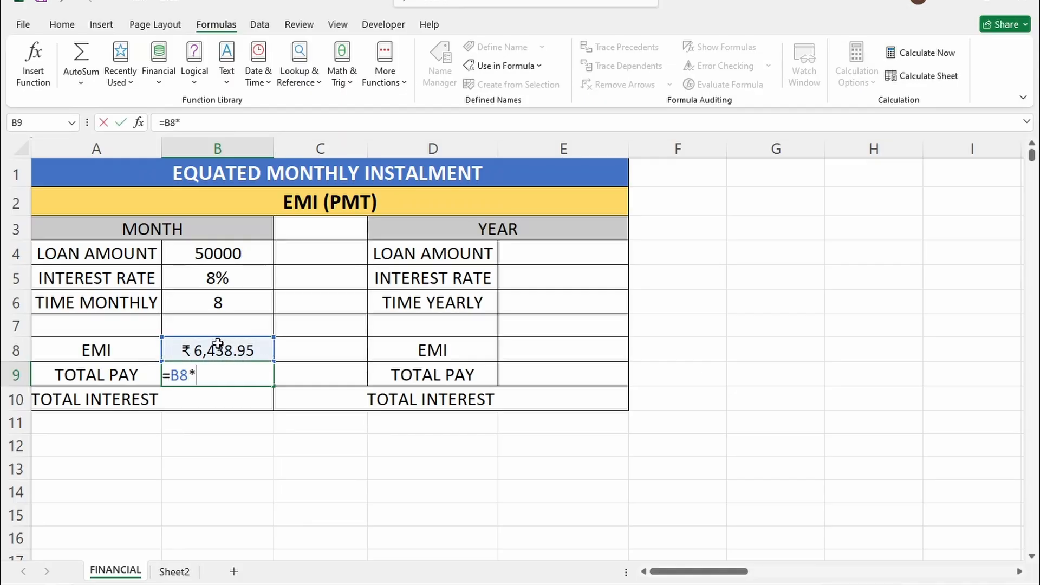
click(222, 305)
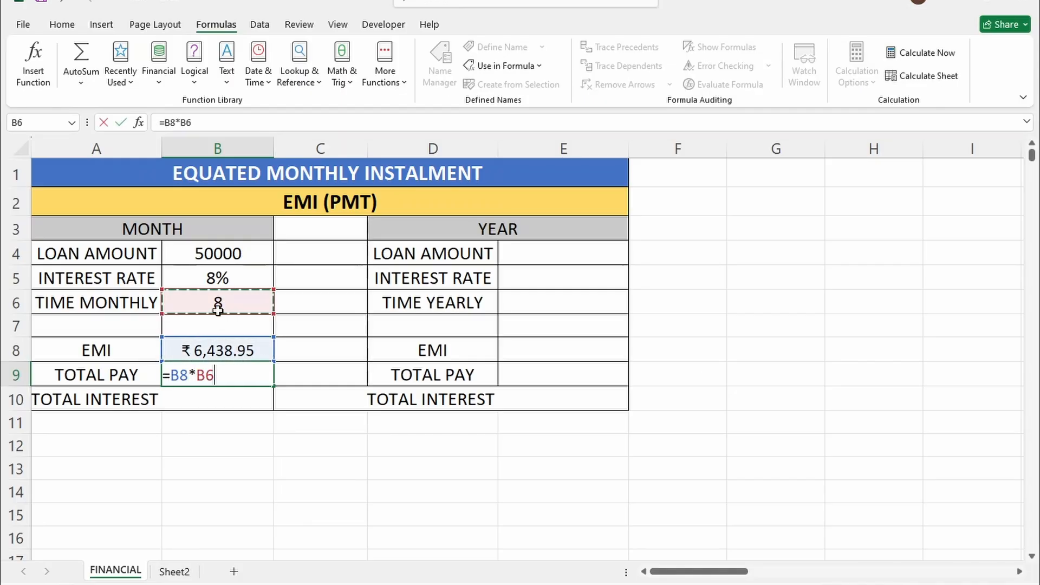
key(Return)
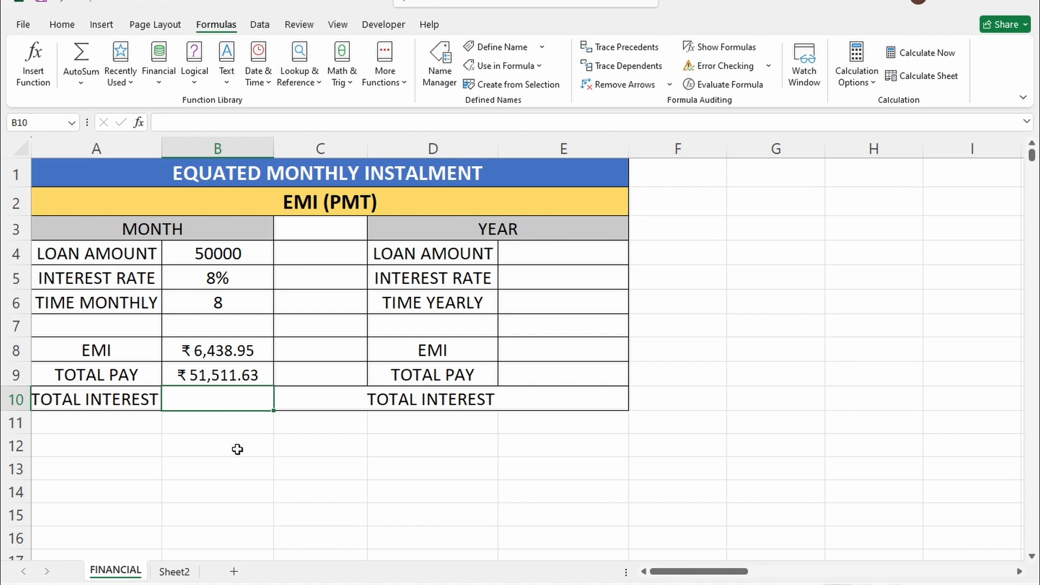
click(237, 375)
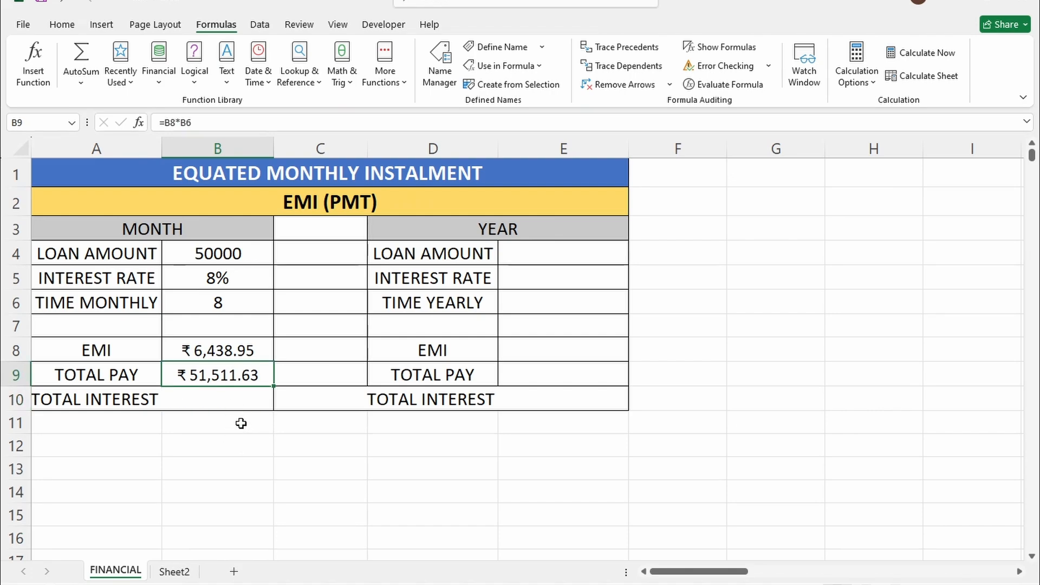
Calculate the MONTH table's total interest in B10 by subtracting the loan amount from total pay with =B9-B4
click(222, 403)
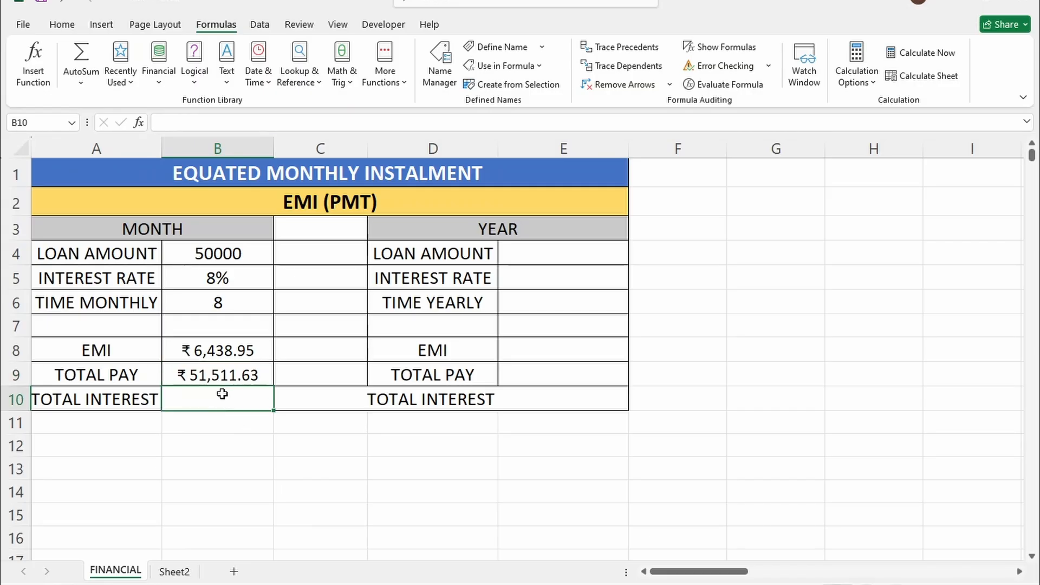
click(223, 374)
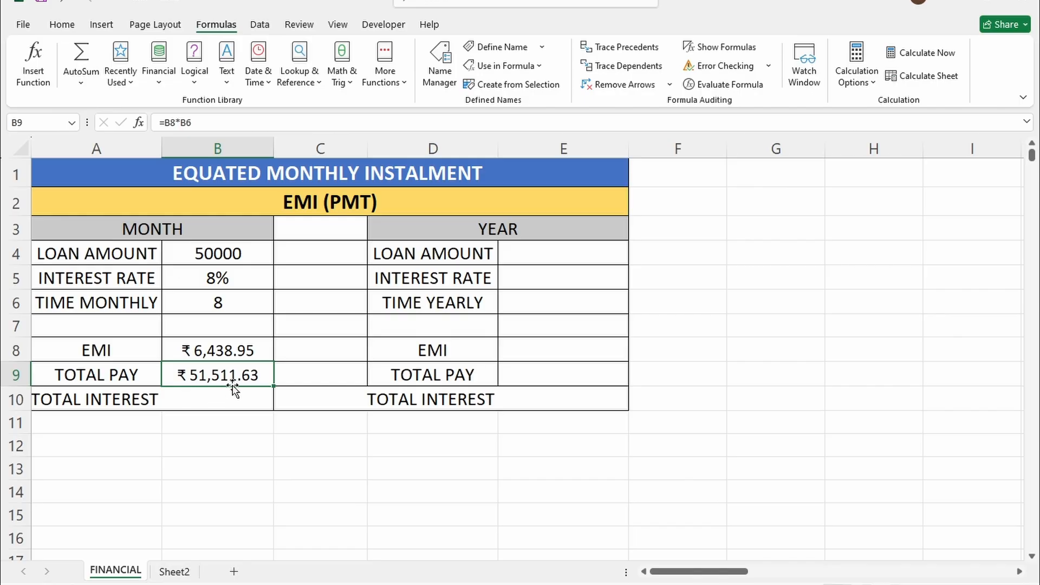
click(235, 396)
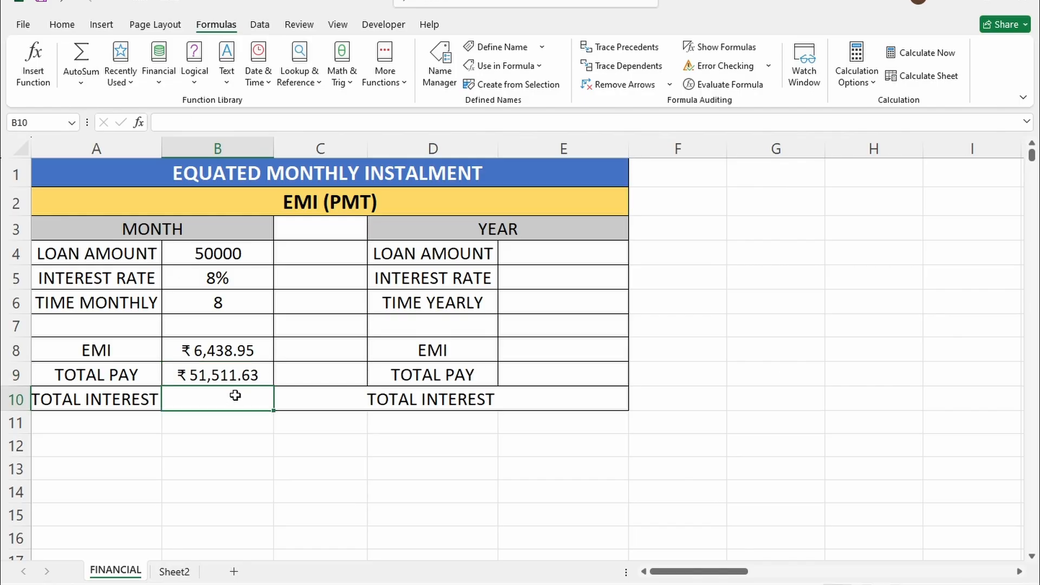
text(=)
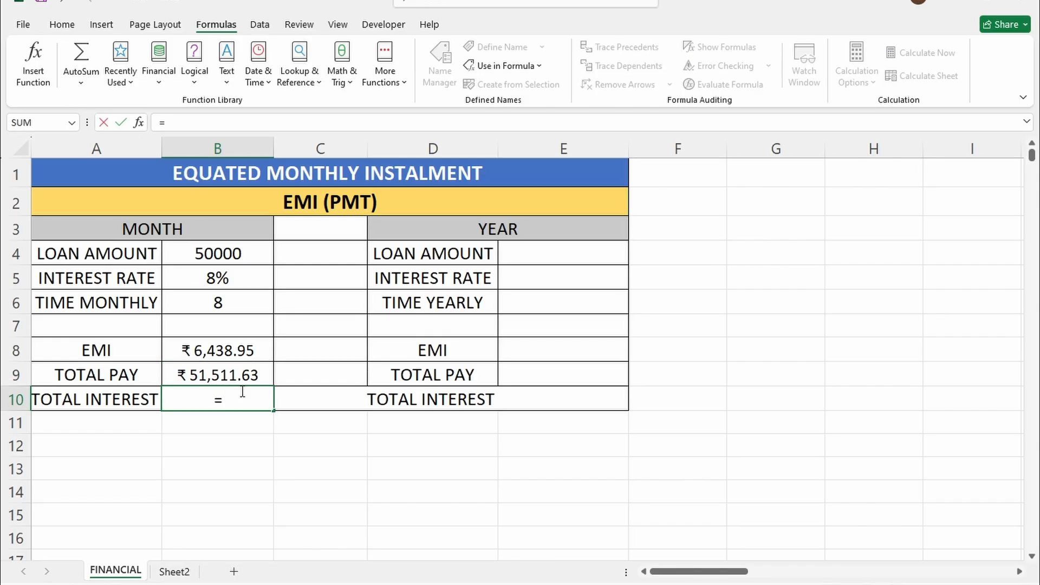
click(250, 377)
text(-)
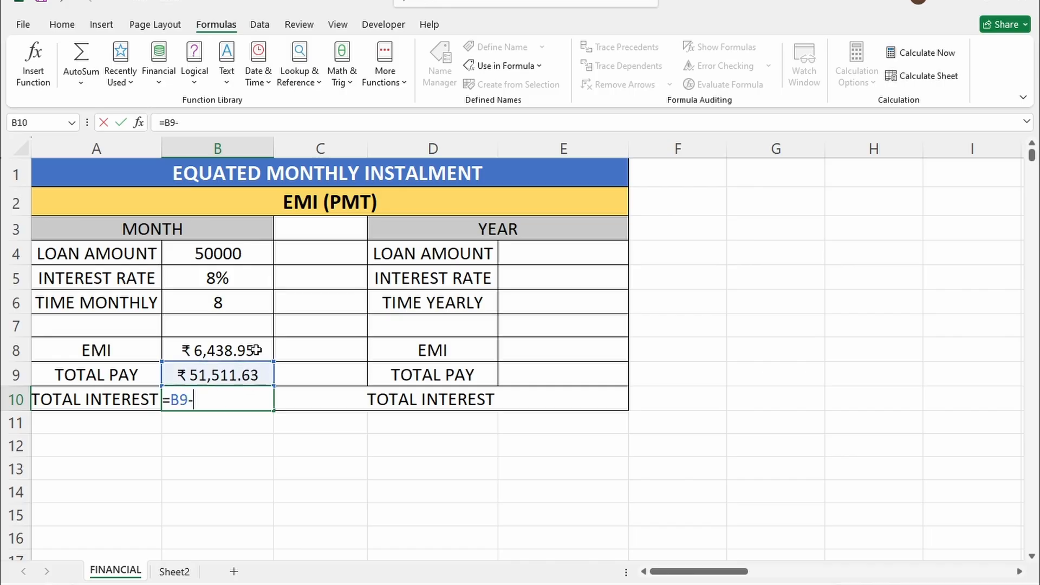
click(253, 254)
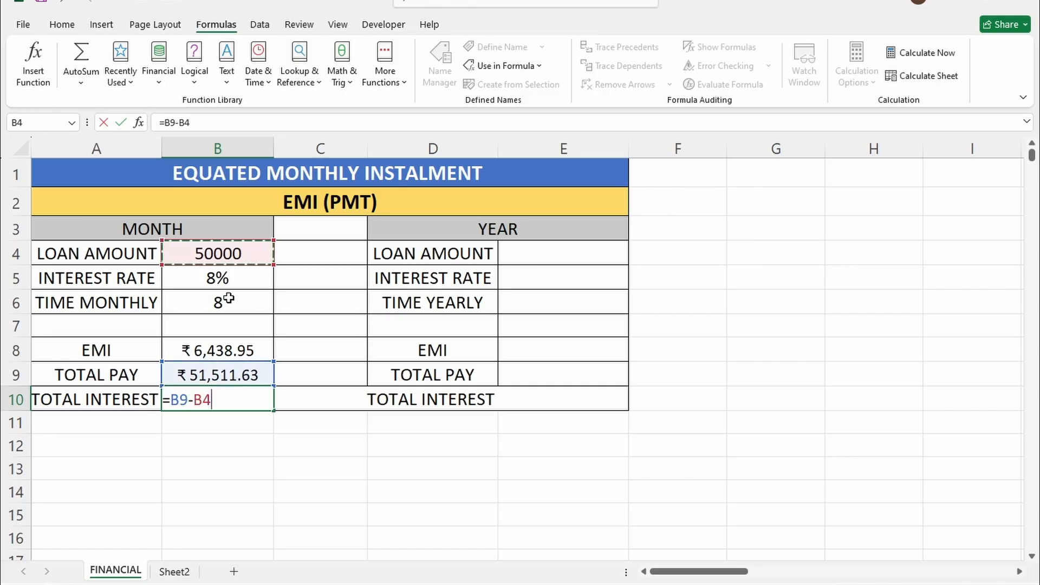
key(Return)
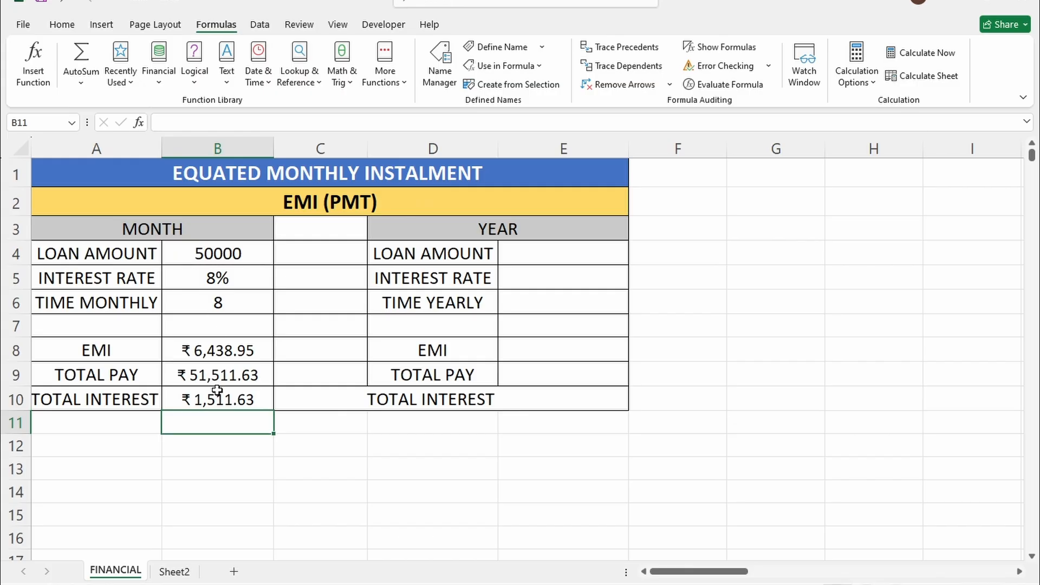
Review the MONTH table's loan amount, EMI, total pay and total interest cells
click(218, 390)
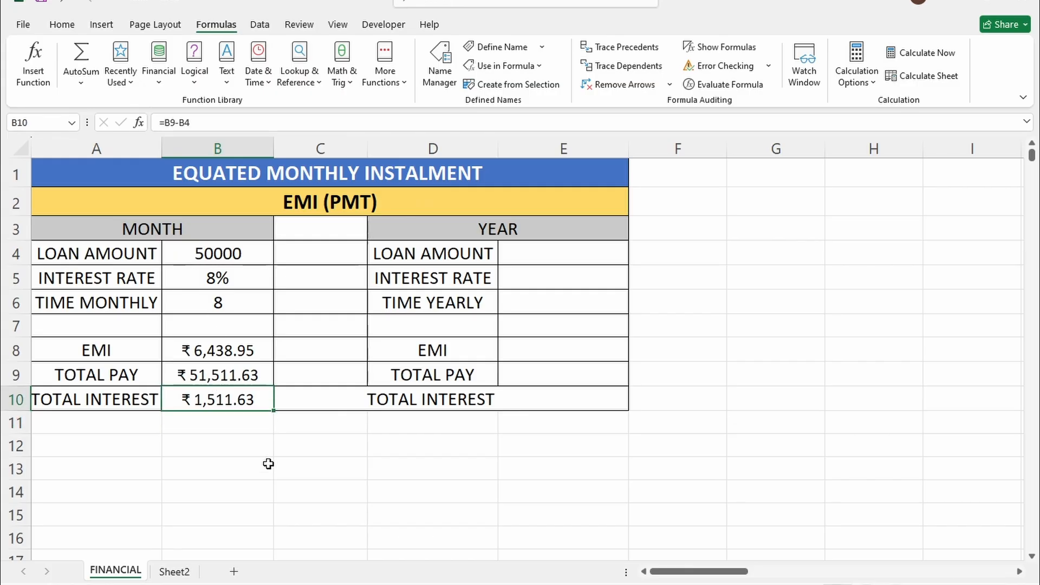
click(253, 253)
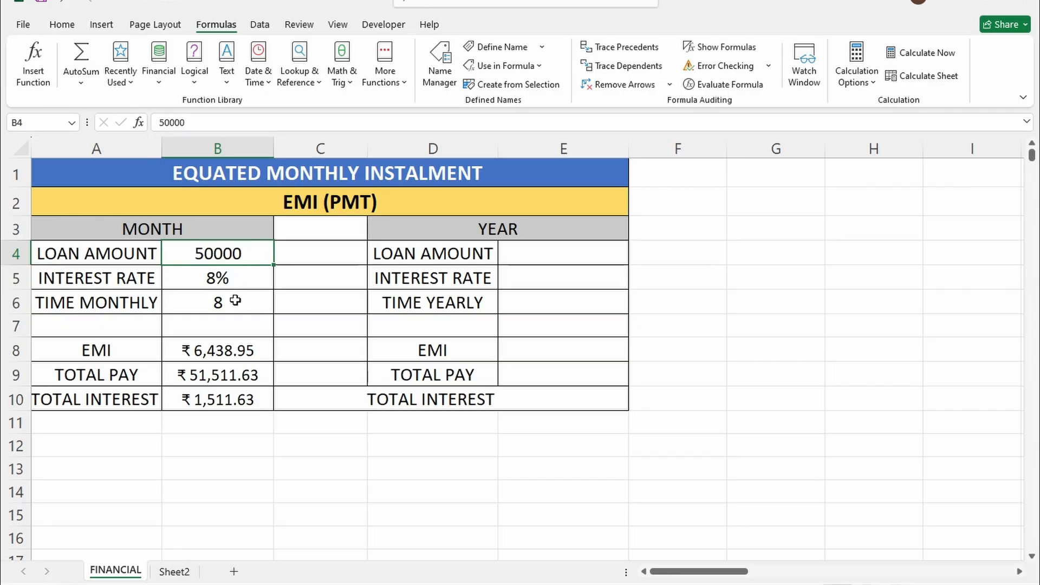
click(236, 351)
click(168, 373)
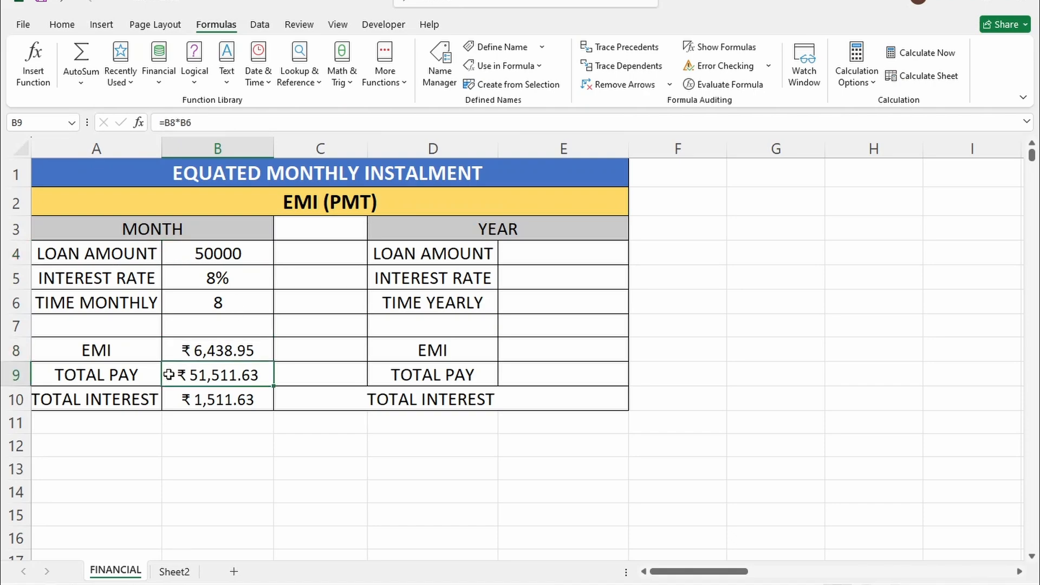
click(228, 399)
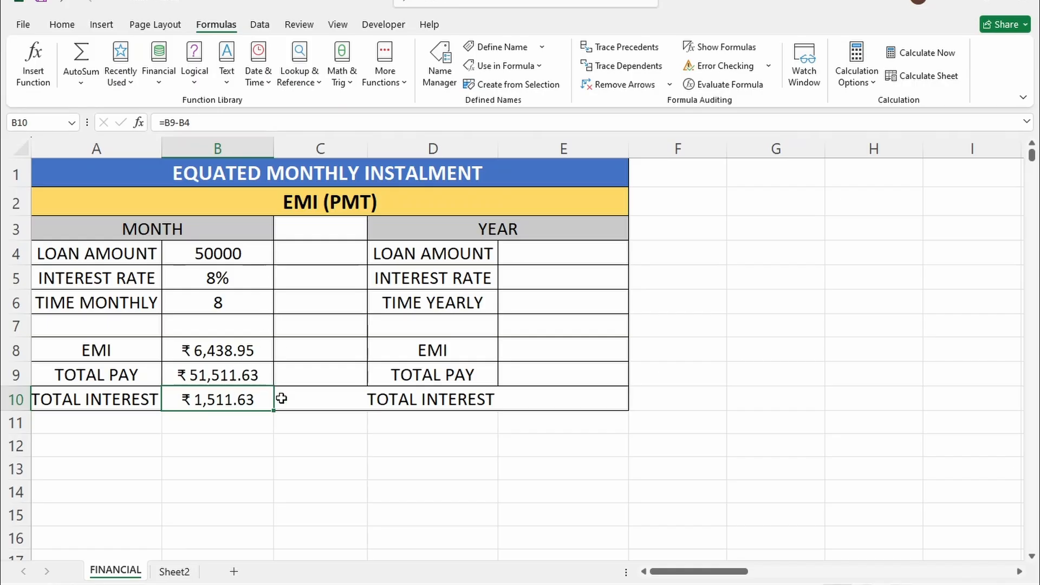
click(510, 404)
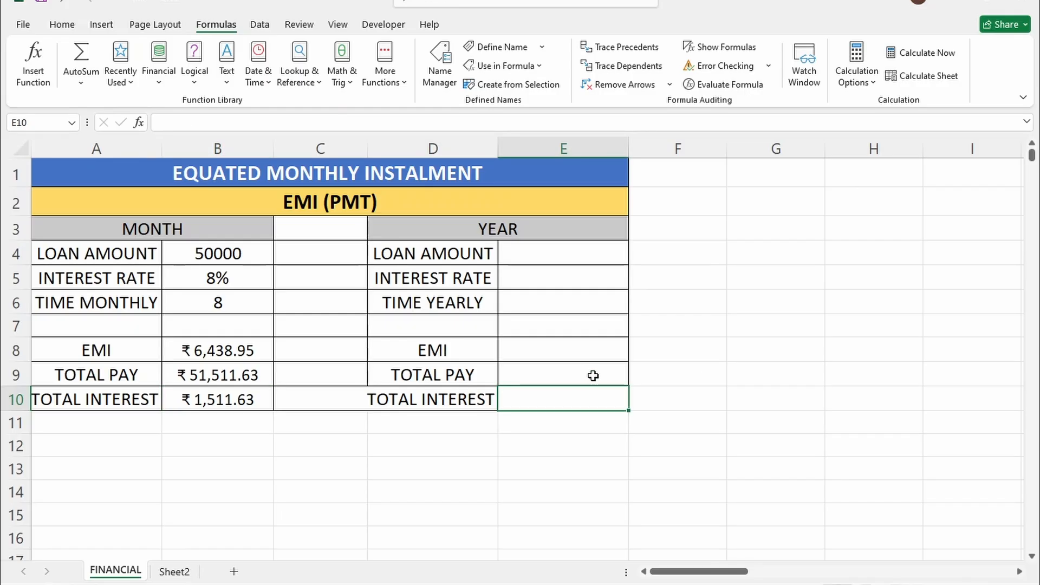
click(583, 259)
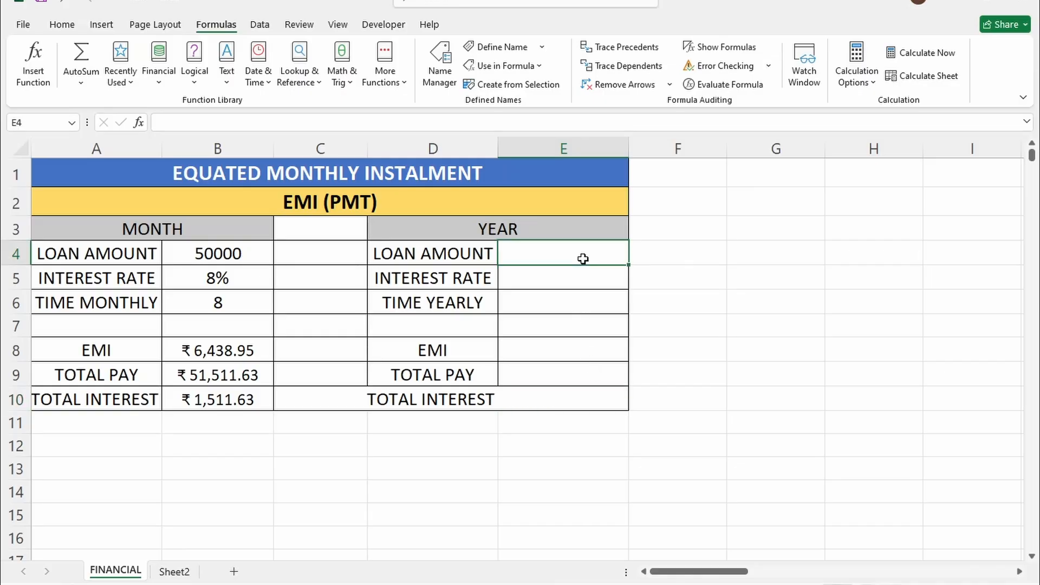
click(570, 283)
click(567, 294)
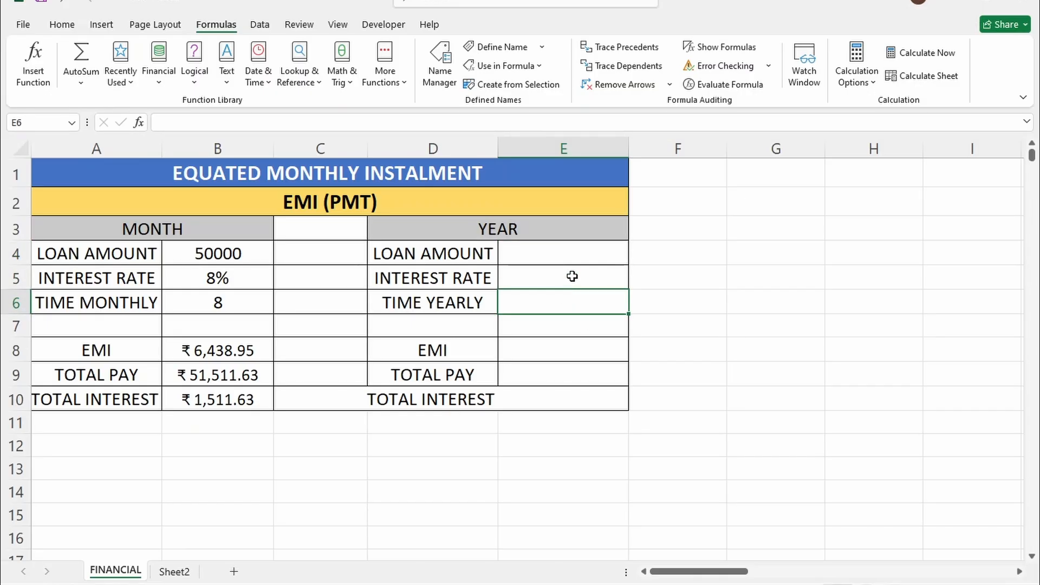
click(572, 276)
Fill in the YEAR table with a loan amount of 200000, an interest rate of 12% and a yearly time of 3
click(574, 254)
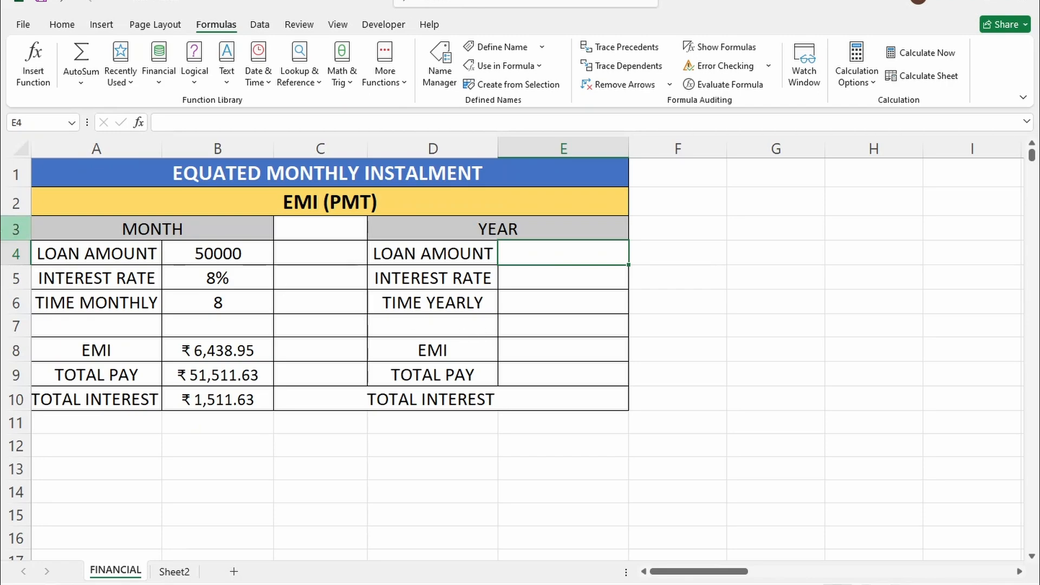
text(200000)
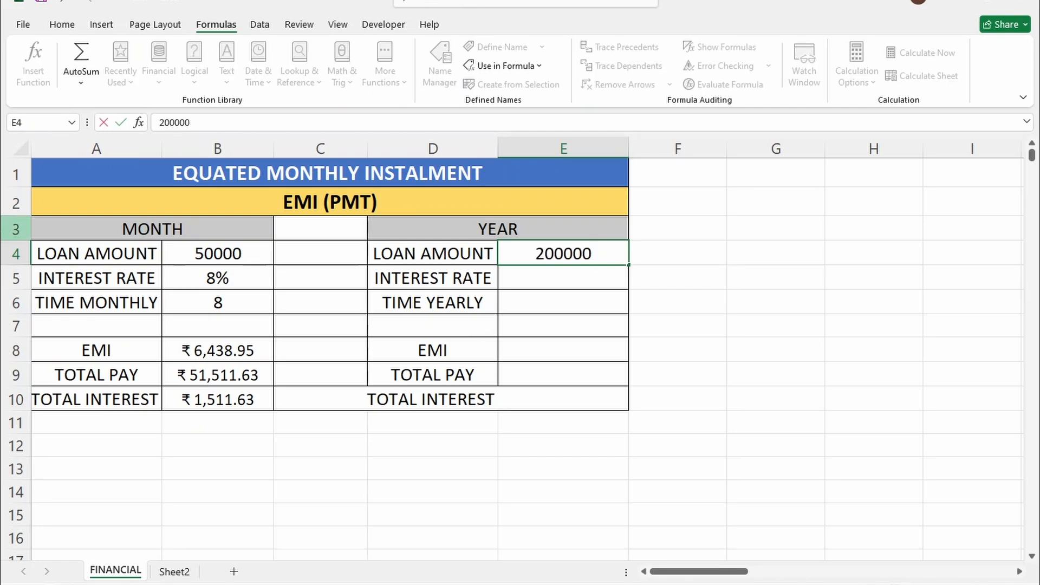
key(Return)
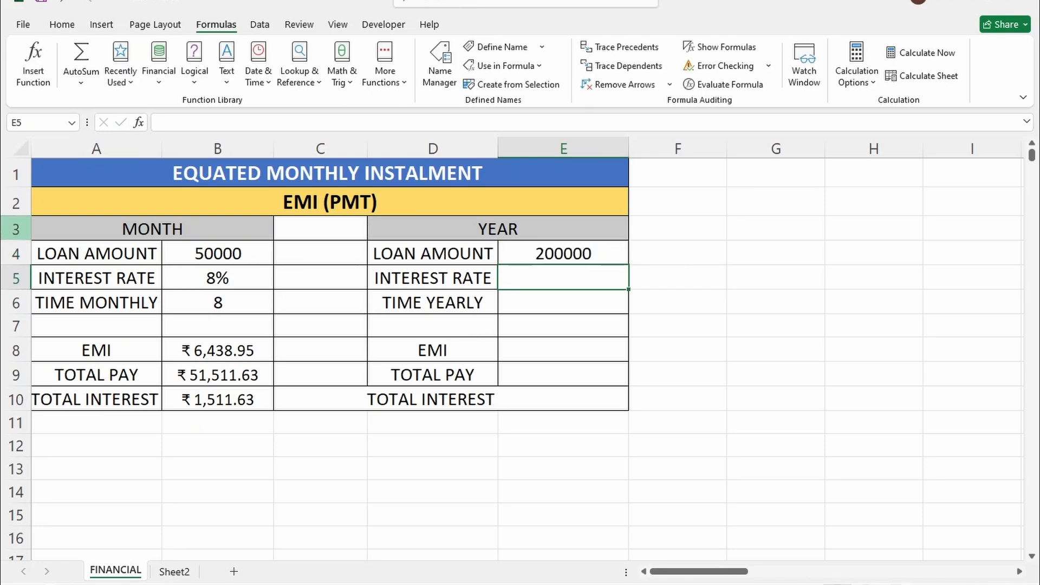
text(12)
key(Return)
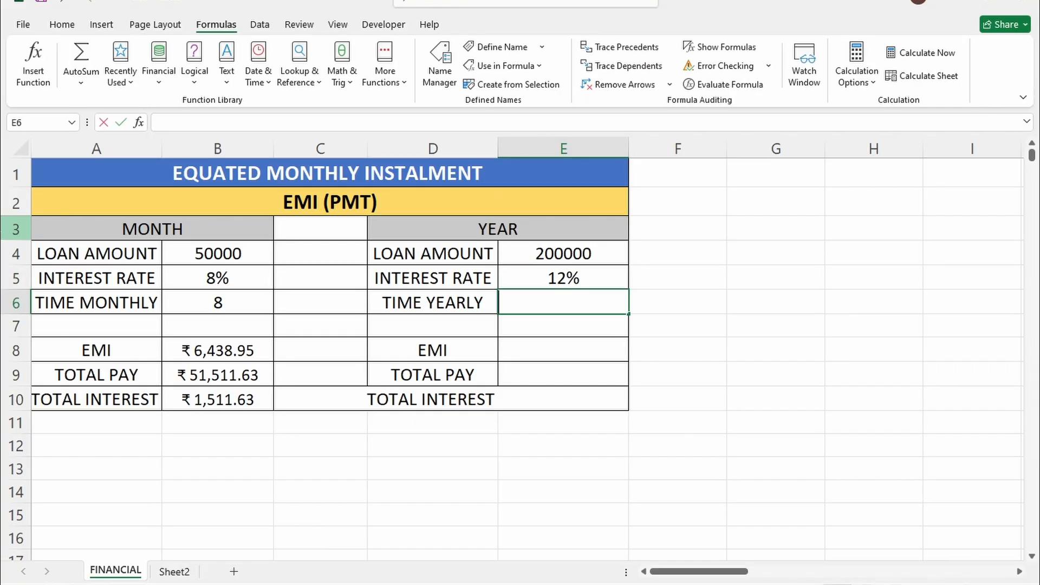
text(3)
key(Return)
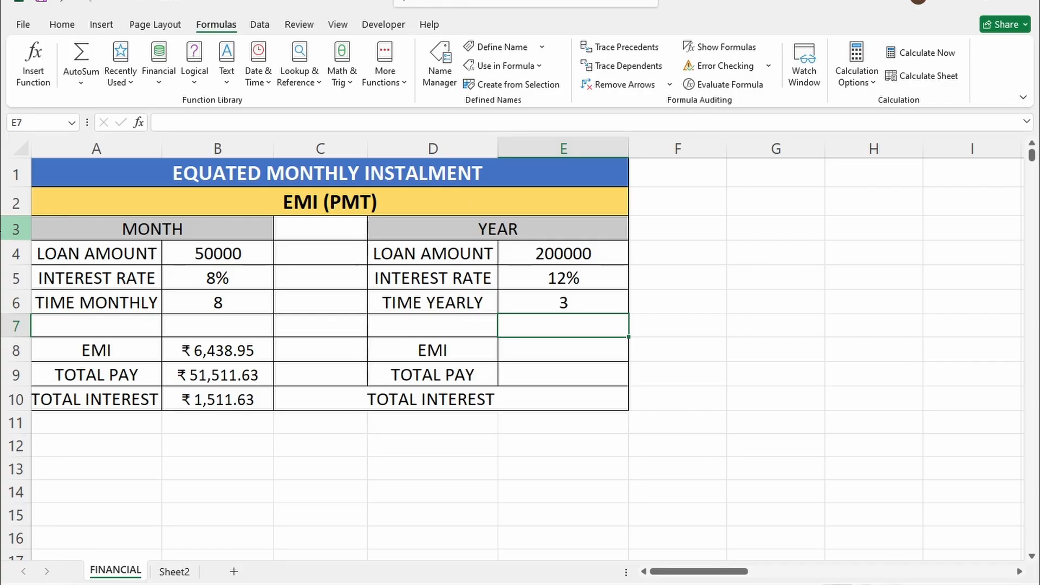
Enter 12, 24 and 36 in column G from G3 and extend the series down to 120 in G12
click(784, 234)
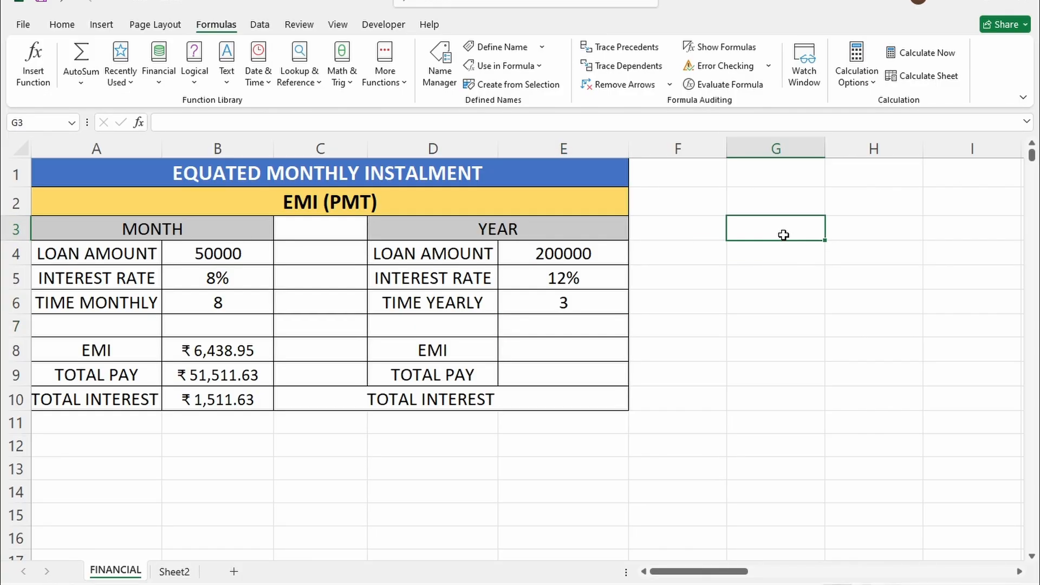
text(12)
key(Return)
text(24)
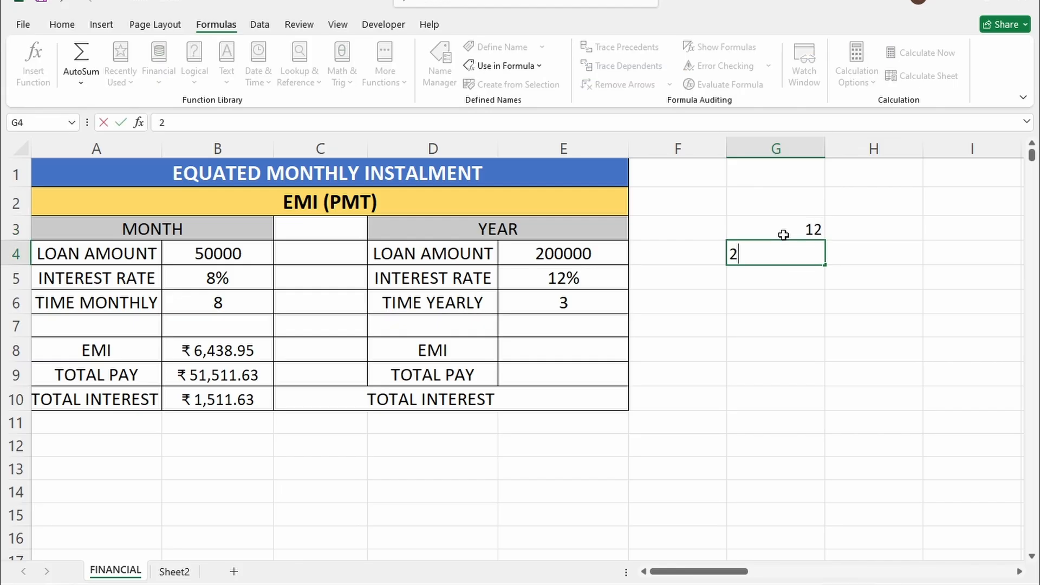
key(Return)
text(36)
key(Return)
drag(784, 234, 826, 449)
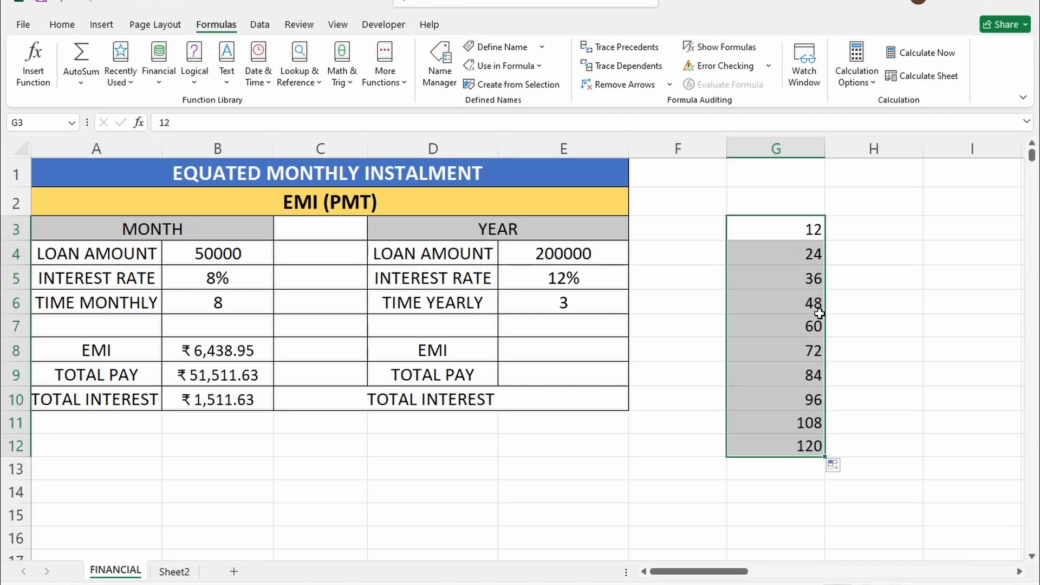
Enter 1 year in H3 and 2 year in H4, accepting the suggested fill for the labels down to H12
click(858, 232)
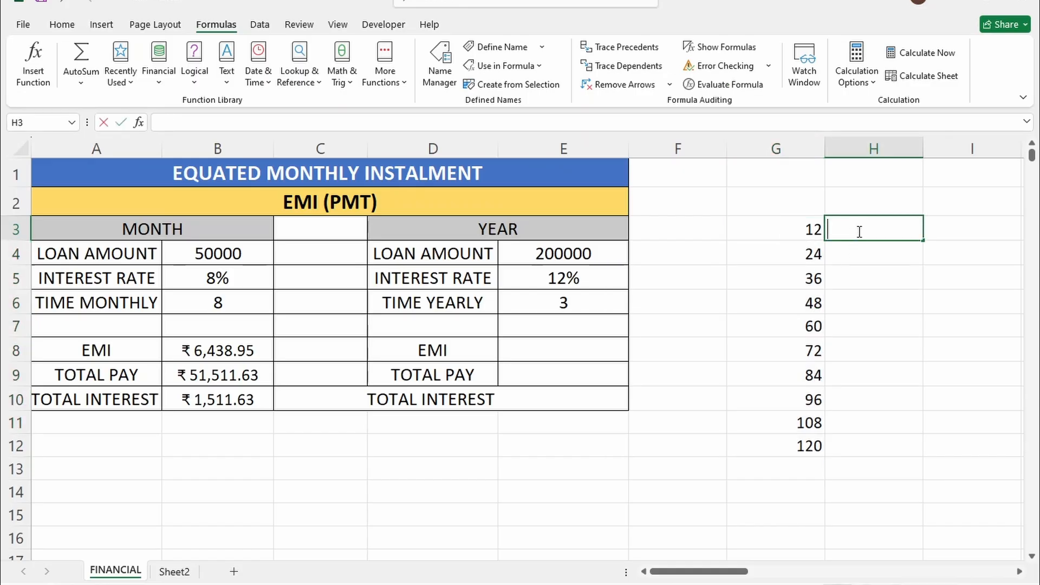
text(1 year)
key(Return)
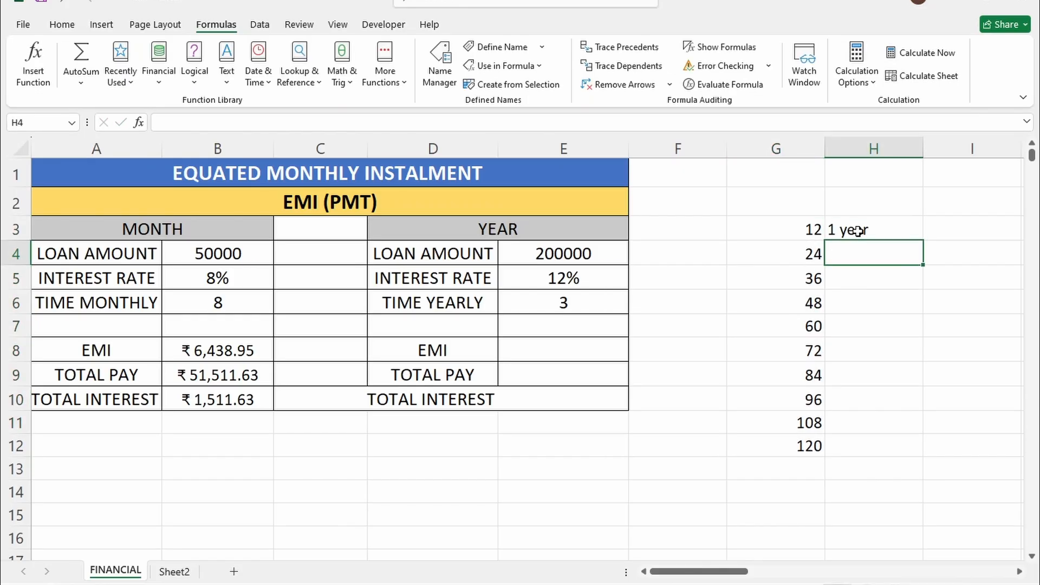
text(2 year)
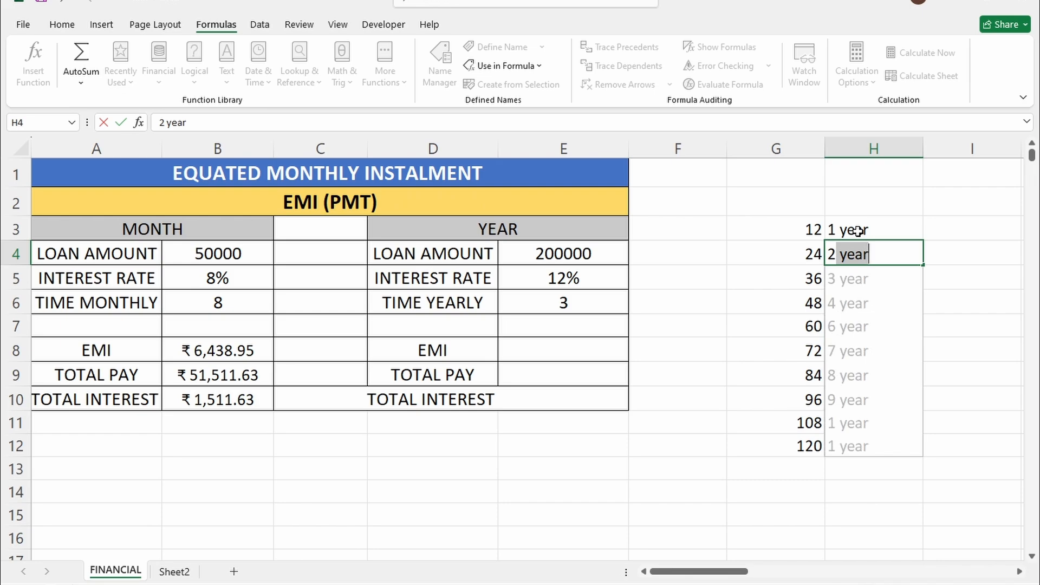
key(Return)
Change the label in H11 beside 108 to 10 year
click(867, 425)
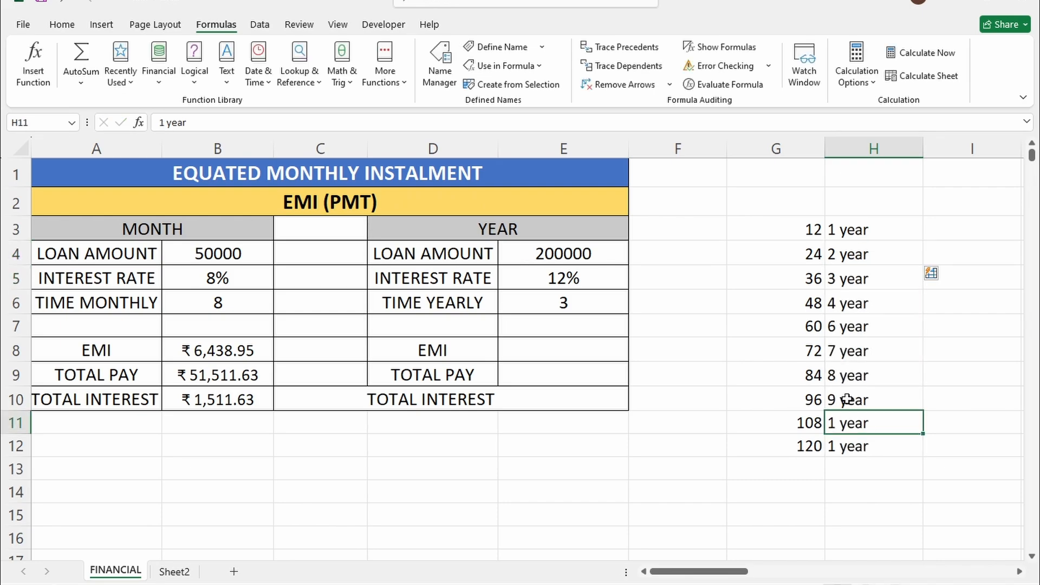
click(165, 124)
text(0)
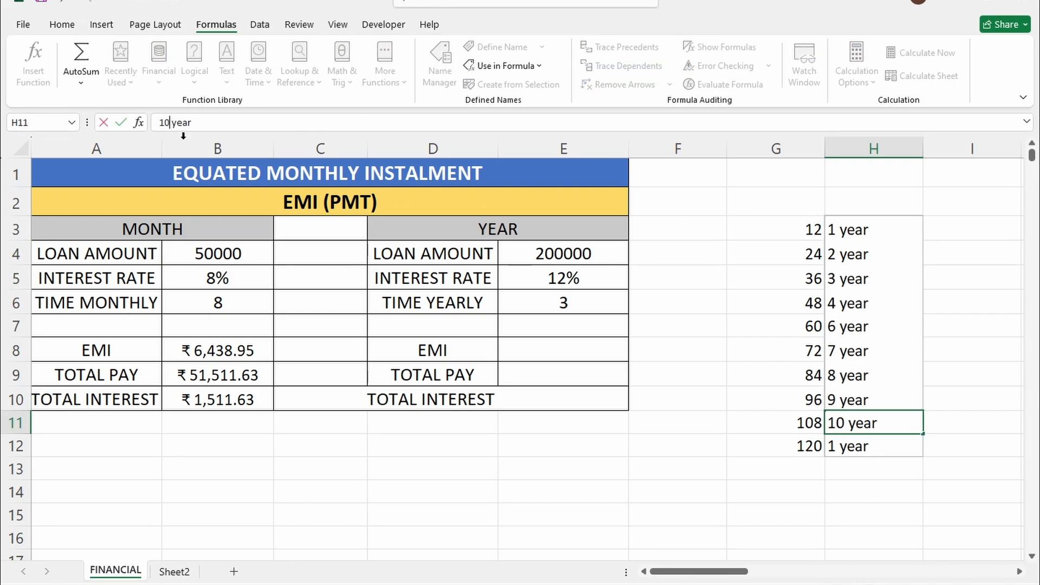
key(Return)
click(810, 470)
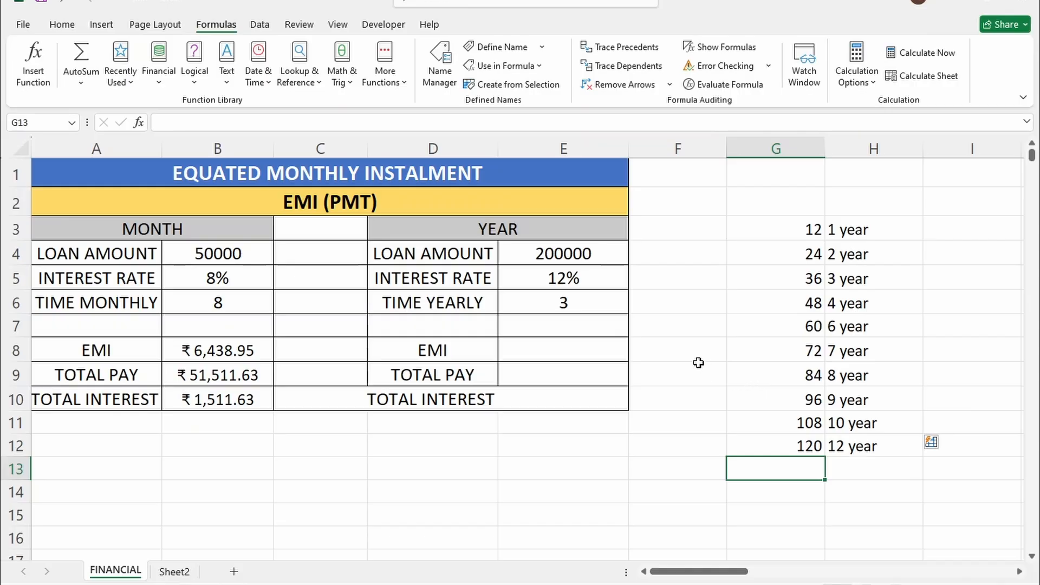
Begin the YEAR table's EMI formula in E8 as a PMT function with E5/12 as the rate
click(558, 304)
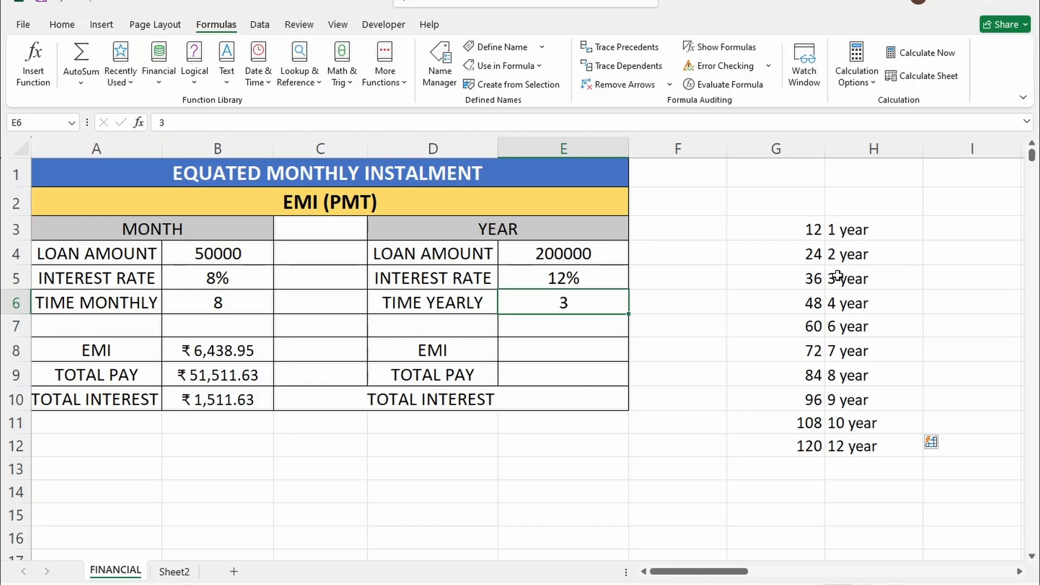
click(596, 344)
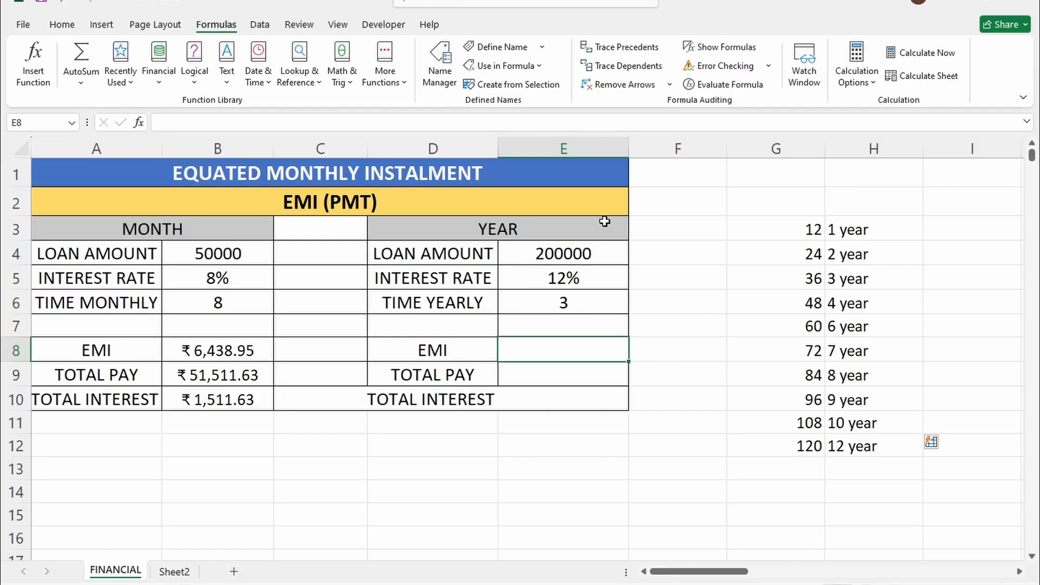
text(=pmt)
key(Tab)
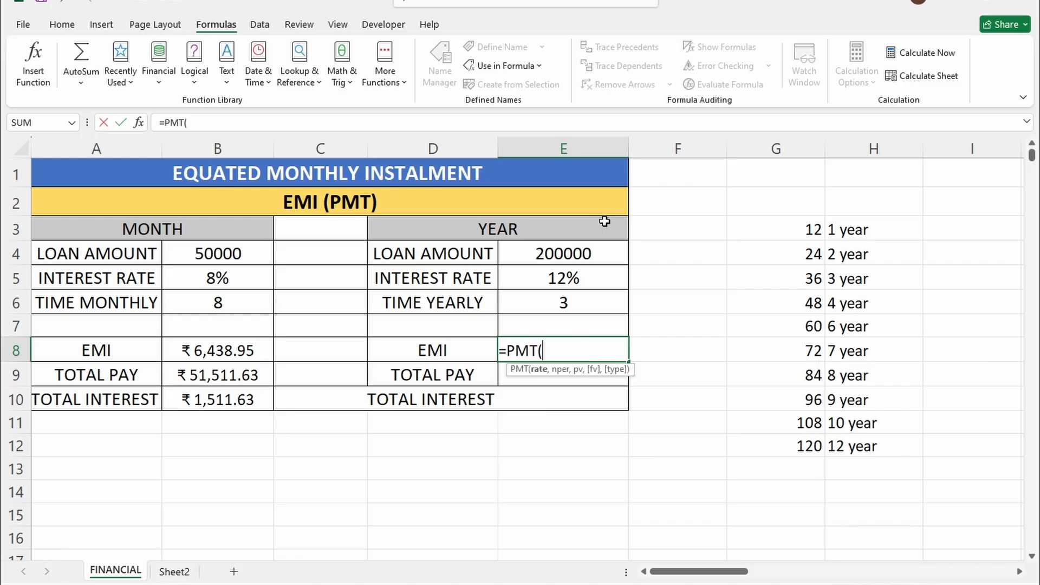
click(538, 277)
text(/12,)
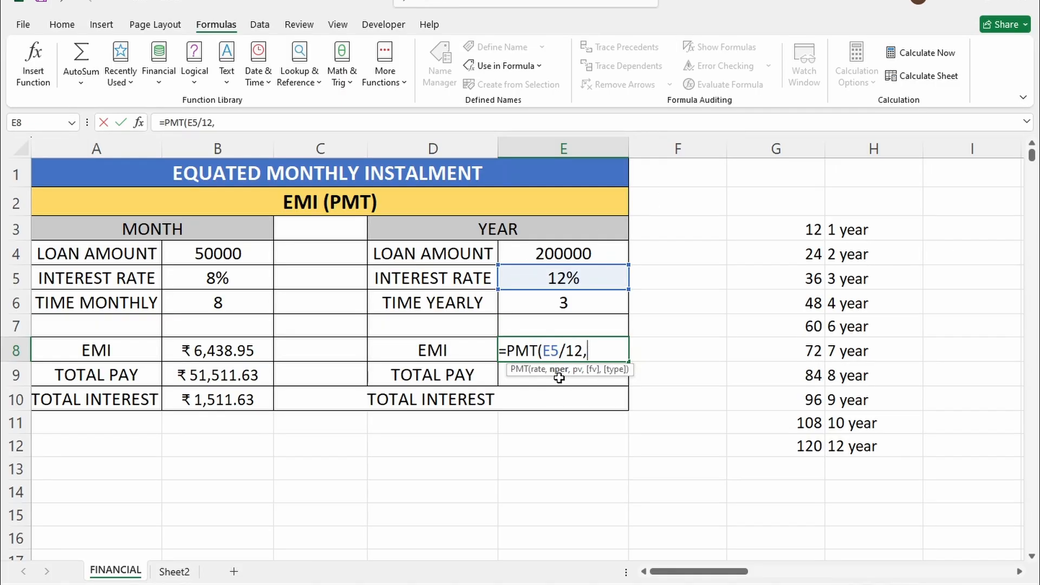
click(581, 307)
text(*12)
key(BackSpace)
key(BackSpace)
key(BackSpace)
key(BackSpace)
key(BackSpace)
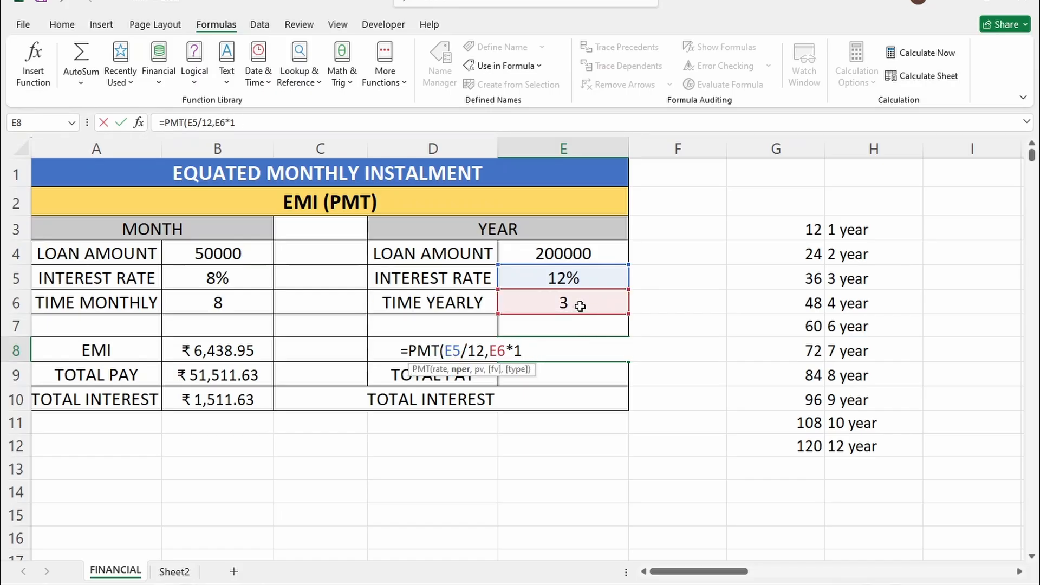
text(36)
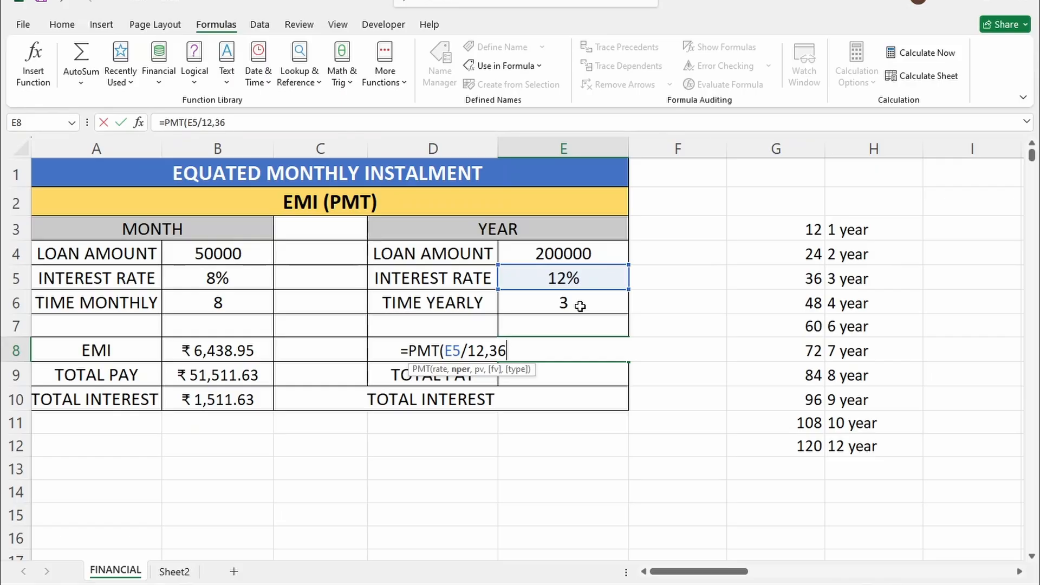
key(BackSpace)
key(BackSpace)
Complete the PMT formula in E8 with E6*12 as the number of periods and -E4 as the present value
click(580, 306)
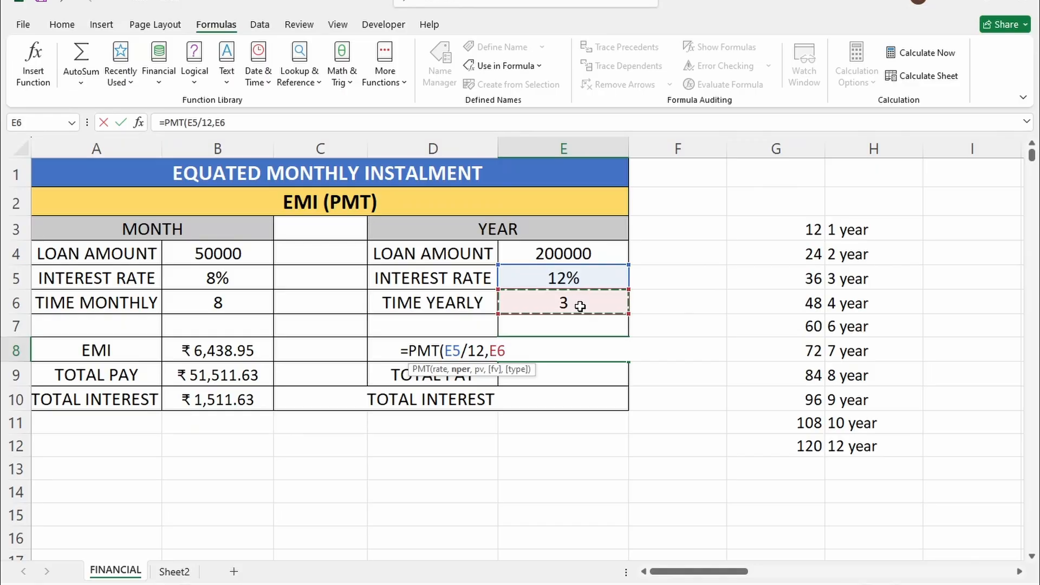
text(*12)
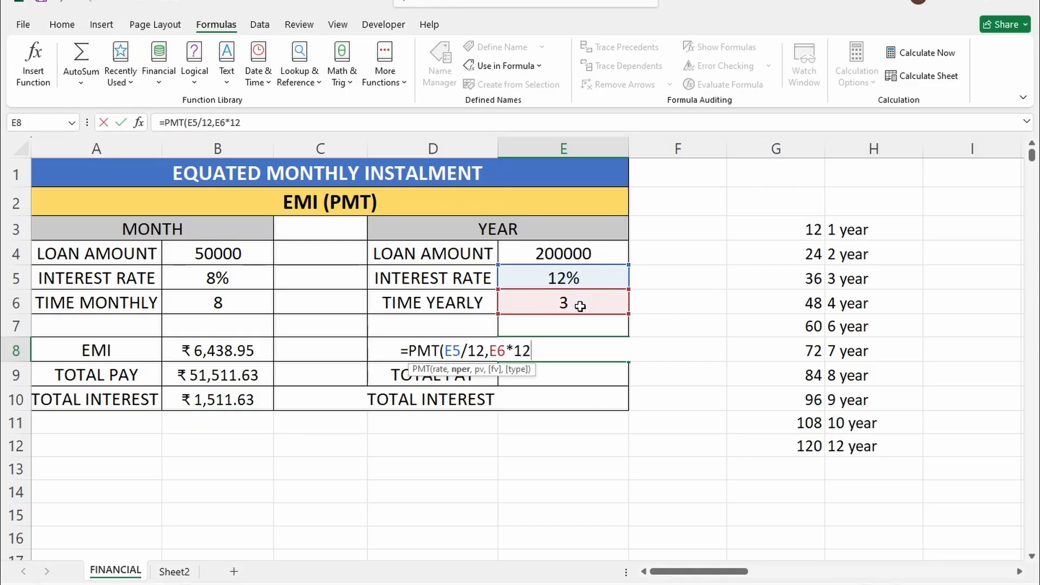
text(,)
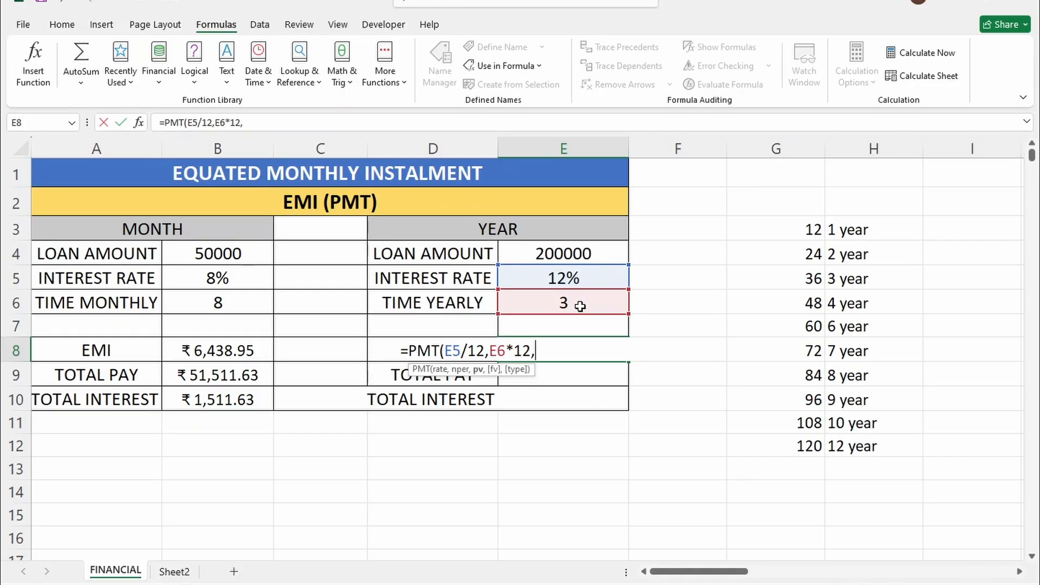
text(-)
click(590, 252)
text())
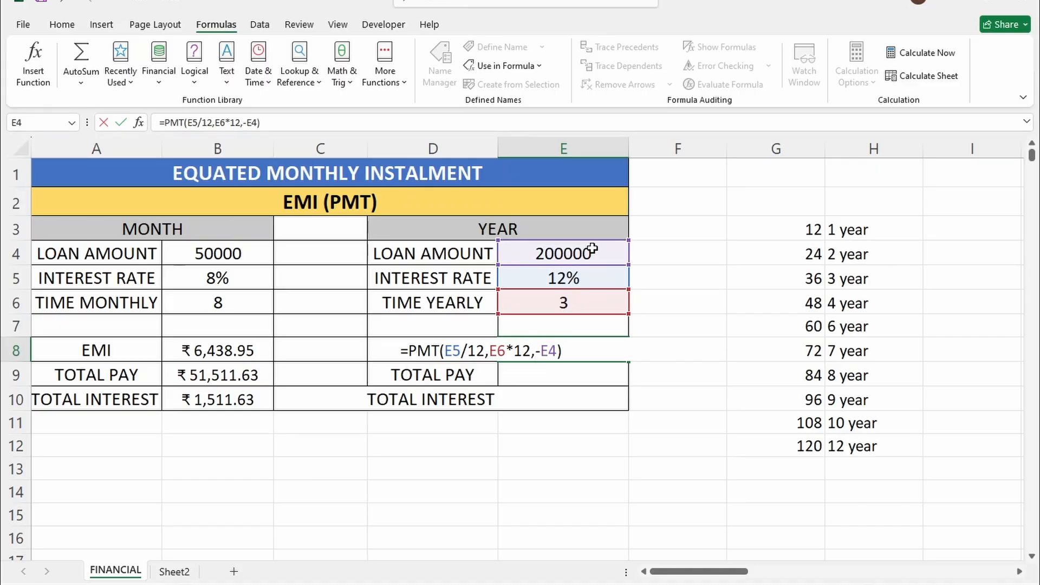
key(Return)
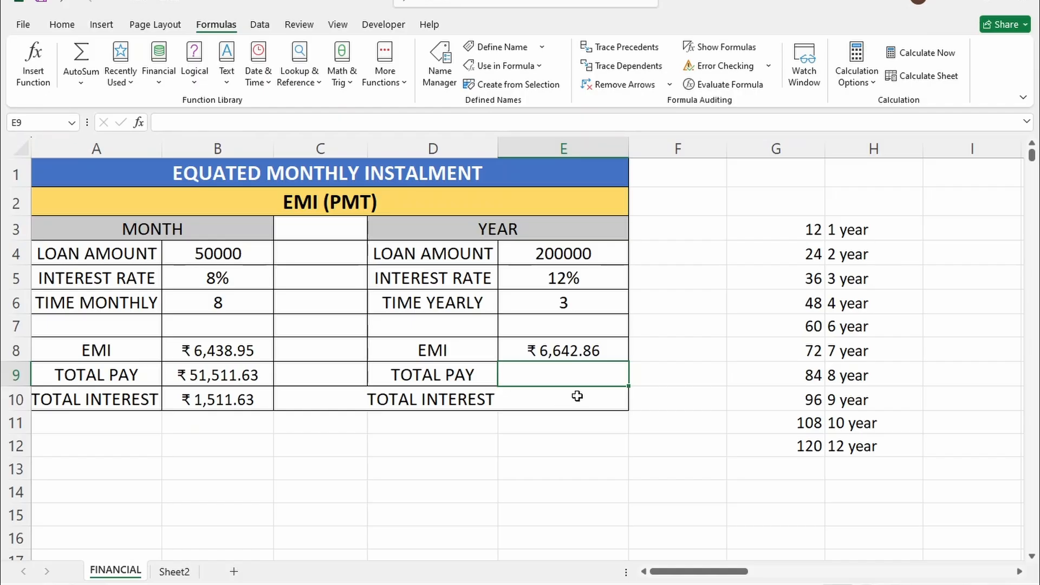
Calculate the YEAR table's total pay in E9 by multiplying the EMI by 36 months with =E8*36
text(=)
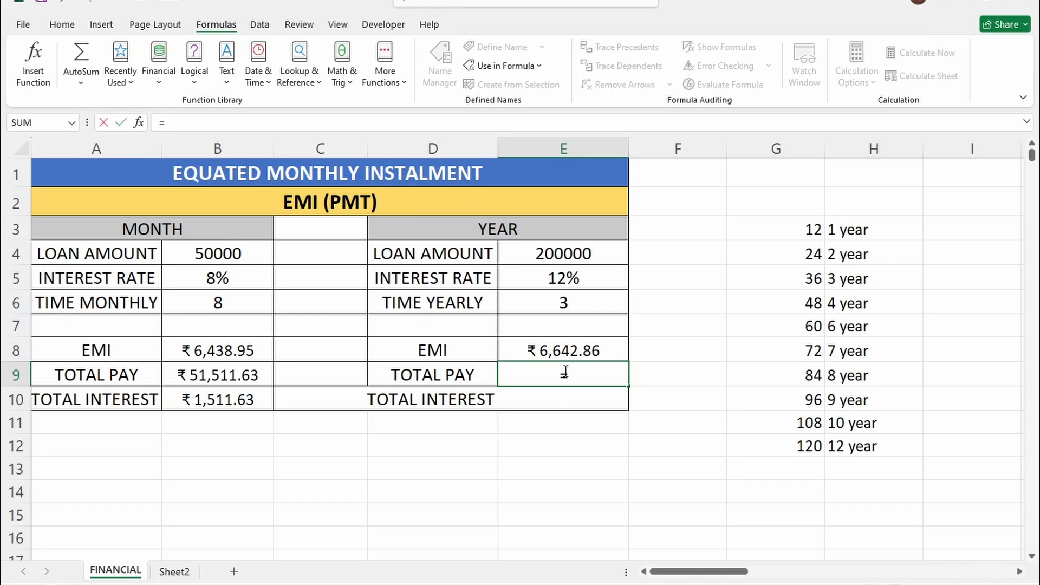
click(566, 351)
text(*)
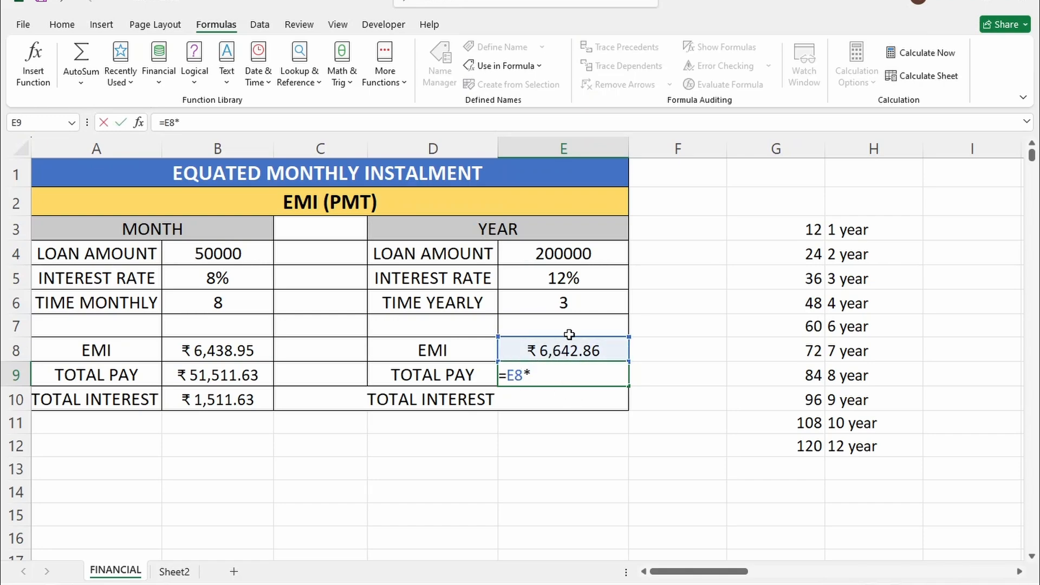
click(571, 307)
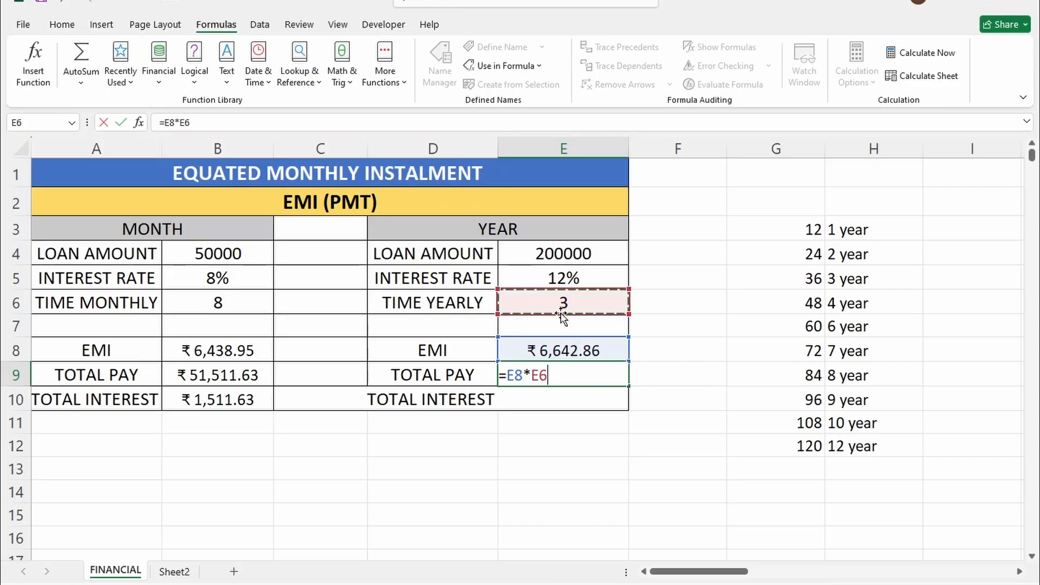
key(BackSpace)
key(BackSpace)
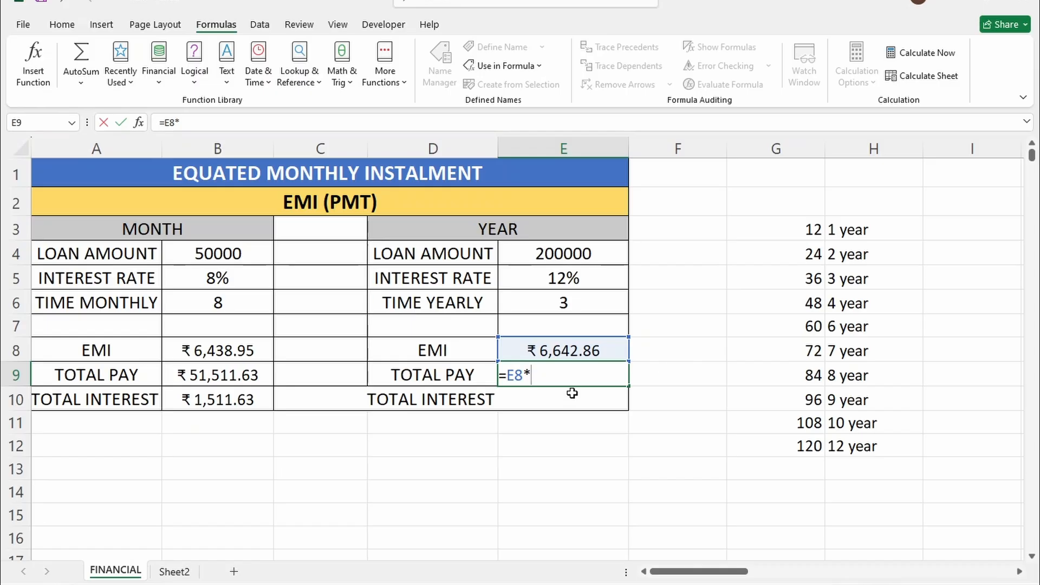
text(36)
key(Return)
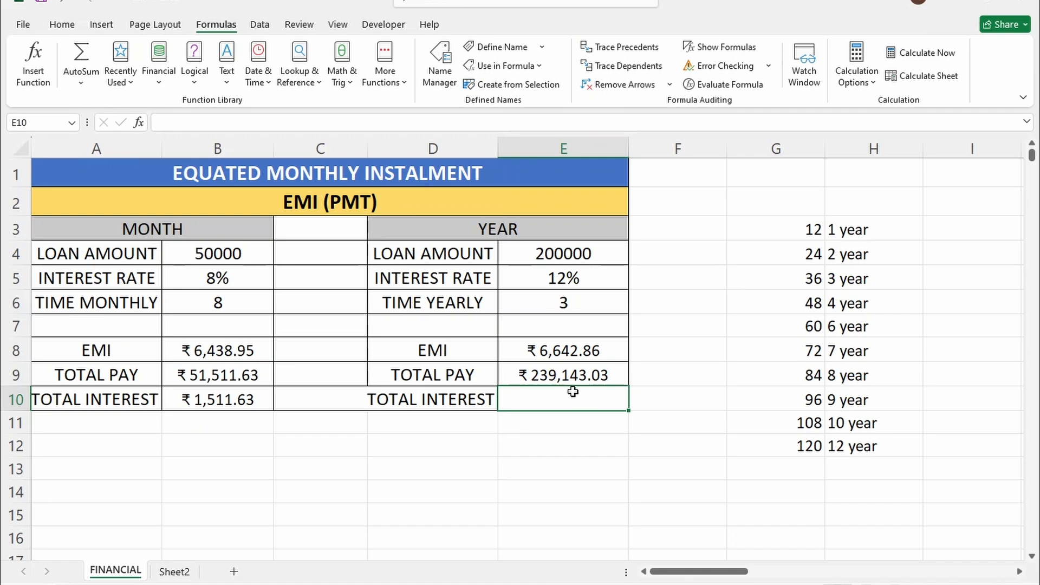
Calculate the YEAR table's total interest in E10 by subtracting the loan amount from total pay with =E9-E4
text(=)
click(584, 380)
text(-)
click(575, 255)
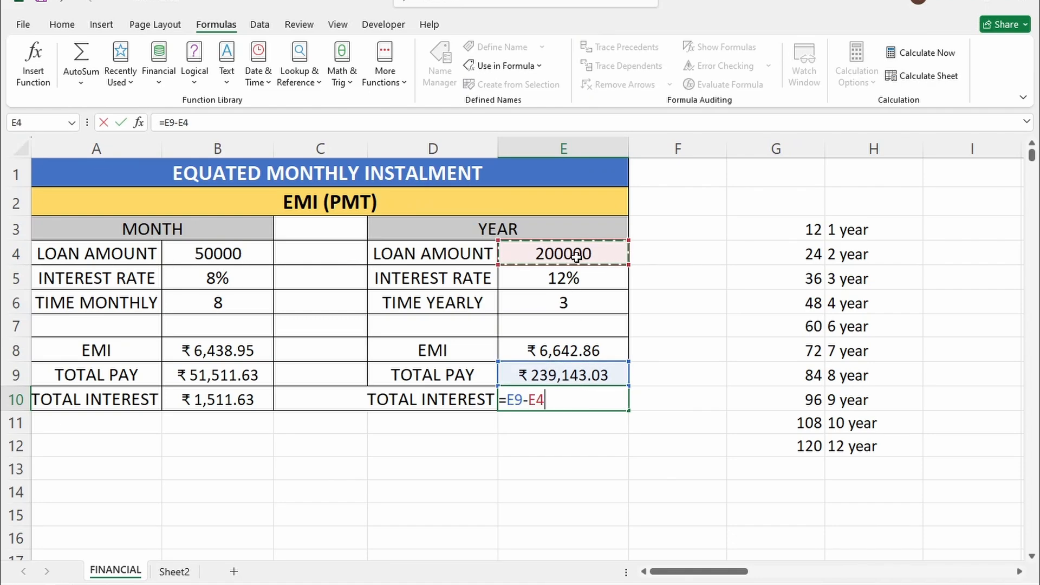
key(Return)
click(599, 401)
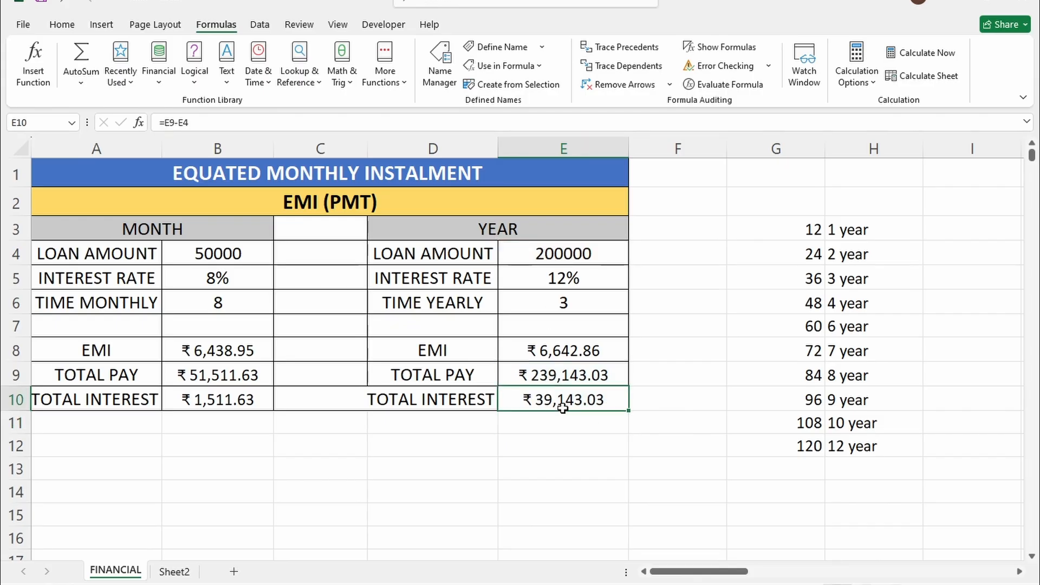
Set the YEAR table's loan term in E6 to 2 years
click(604, 308)
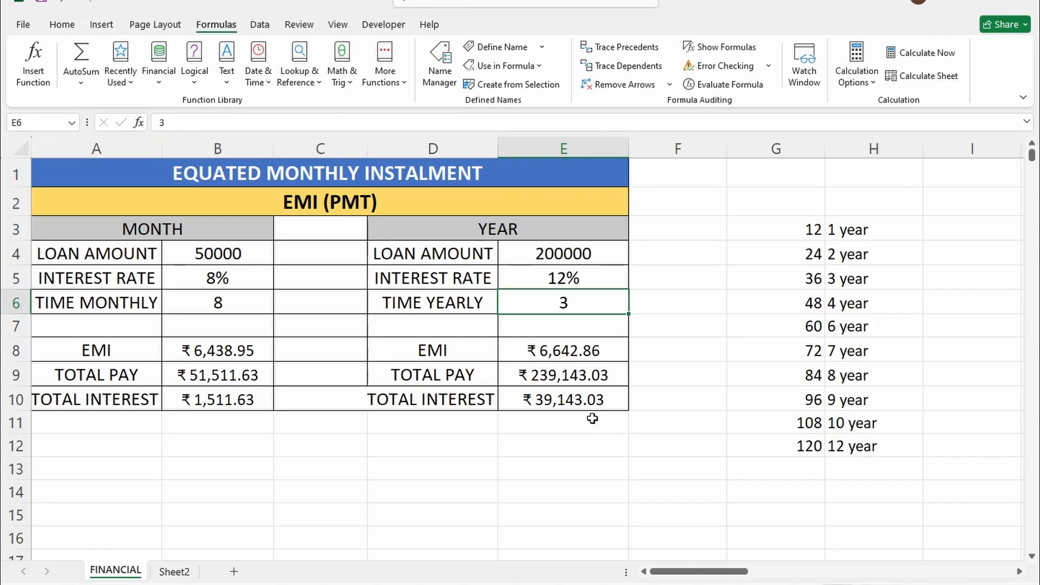
click(587, 393)
click(606, 305)
text(2)
key(Return)
Change the YEAR table's total pay formula in E9 to =E8*24 to match the two-year term
click(520, 375)
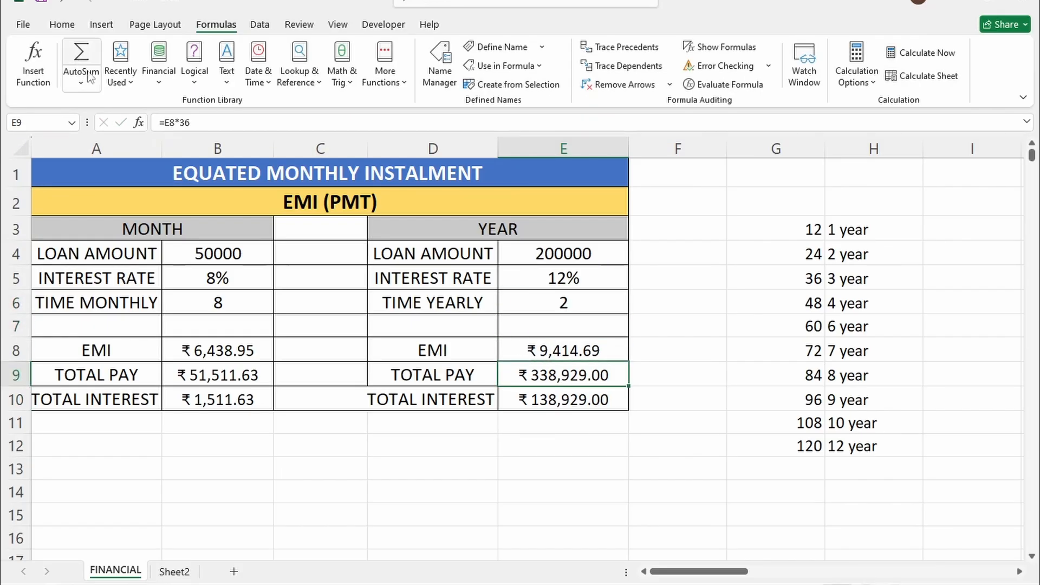
click(192, 116)
key(BackSpace)
key(BackSpace)
text(24)
key(Return)
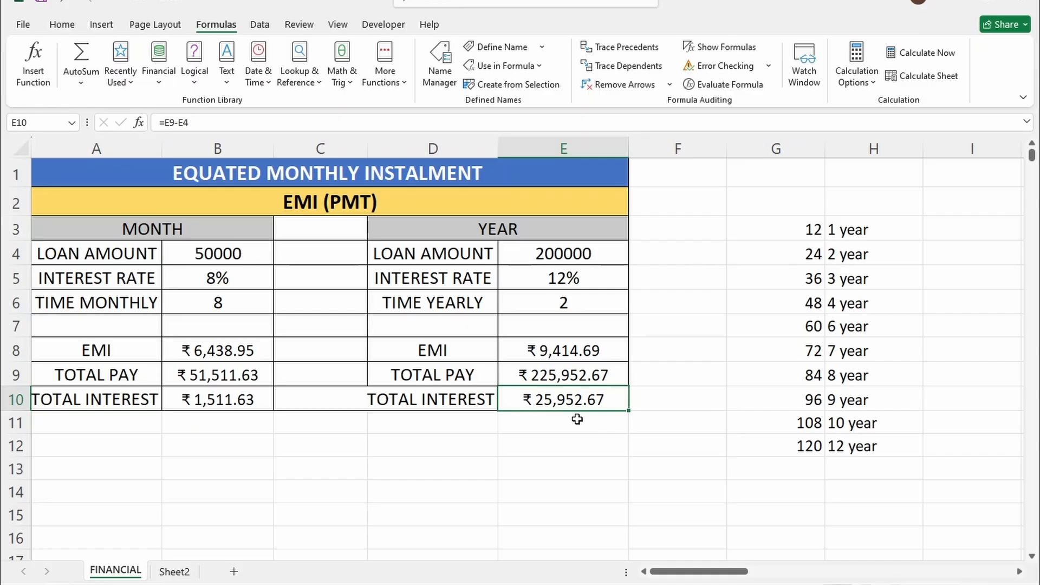
Widen column D slightly so the TOTAL INTEREST label fits inside its cell
mouse_move(492, 172)
mouse_down()
mouse_move(486, 397)
mouse_move(483, 388)
mouse_up()
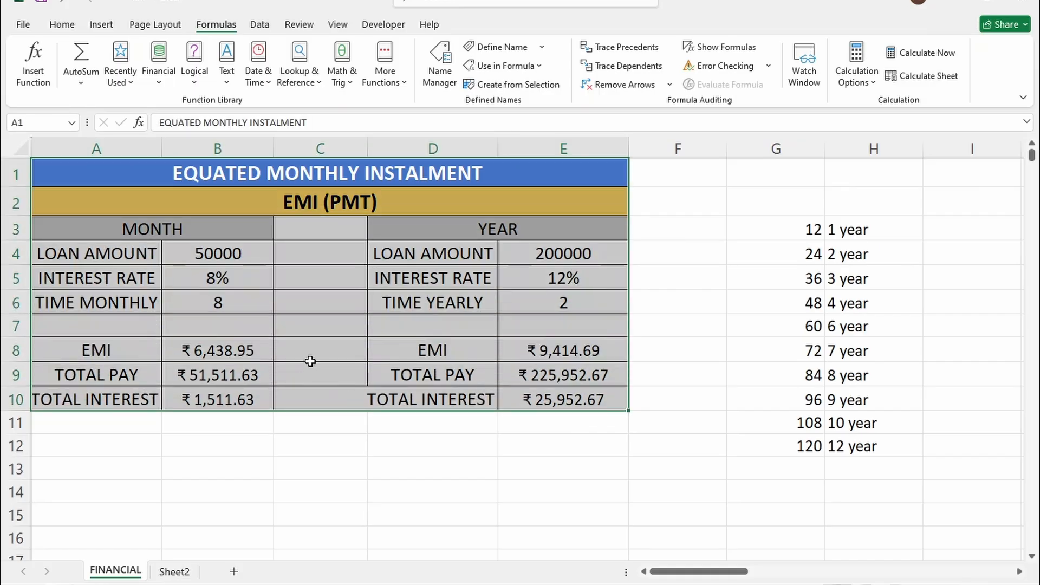
click(314, 359)
drag(496, 159, 508, 154)
Review the YEAR table's EMI, total pay and total interest formulas in E8:E10 and the MONTH table's total interest formula in B10
click(542, 403)
click(553, 379)
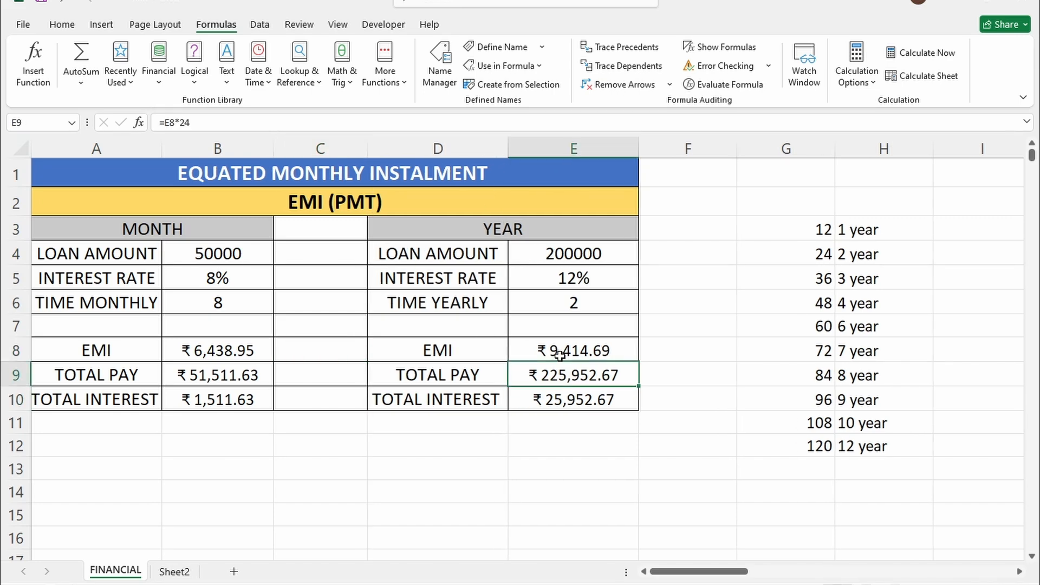
click(559, 354)
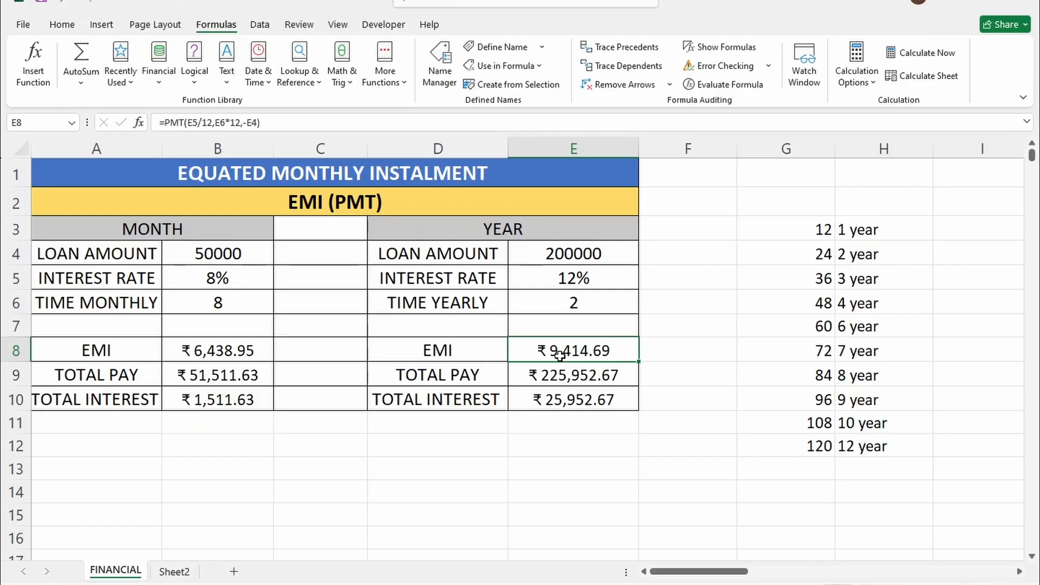
click(243, 401)
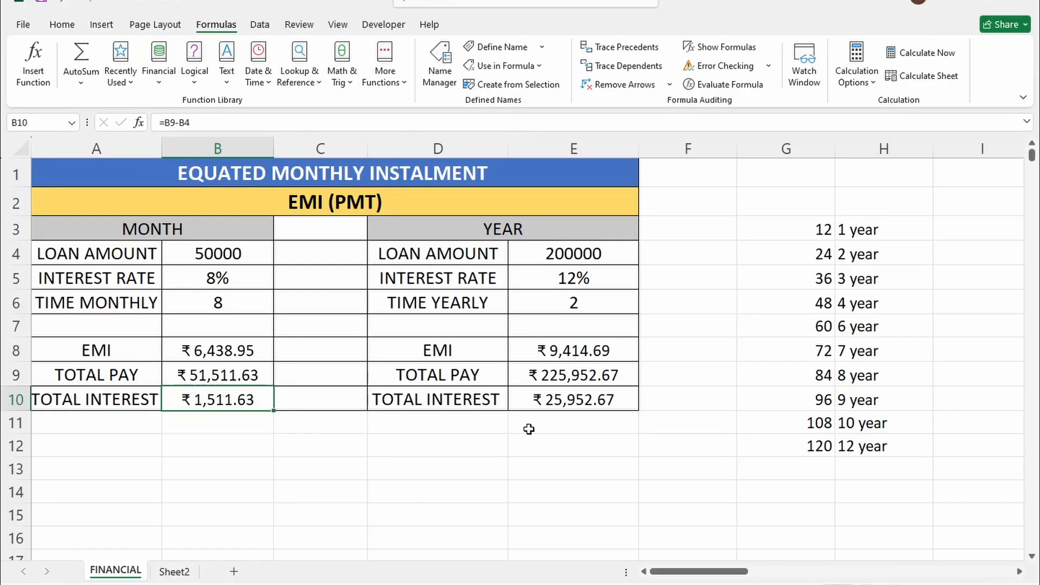
click(593, 398)
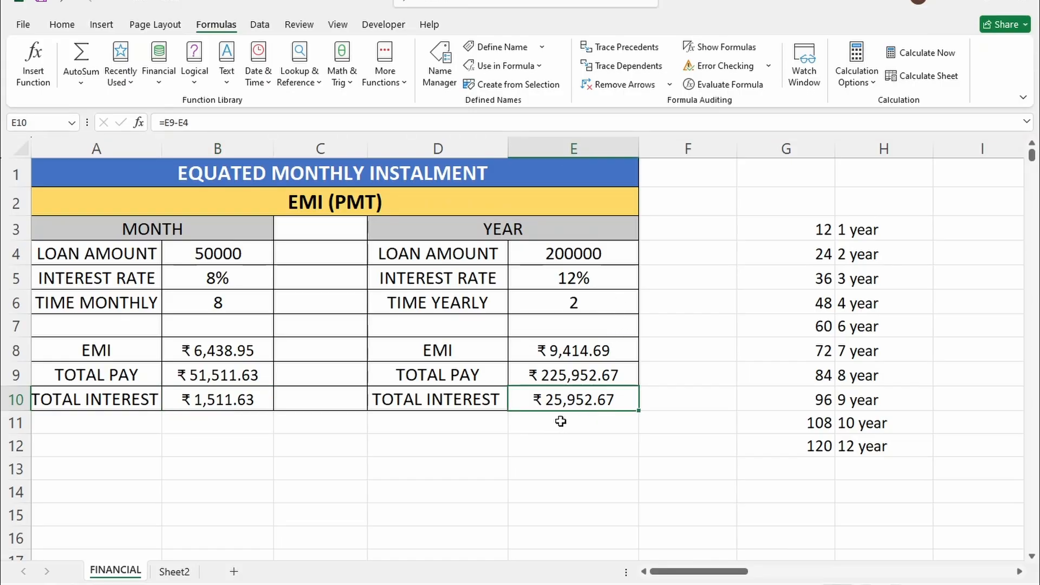
click(615, 375)
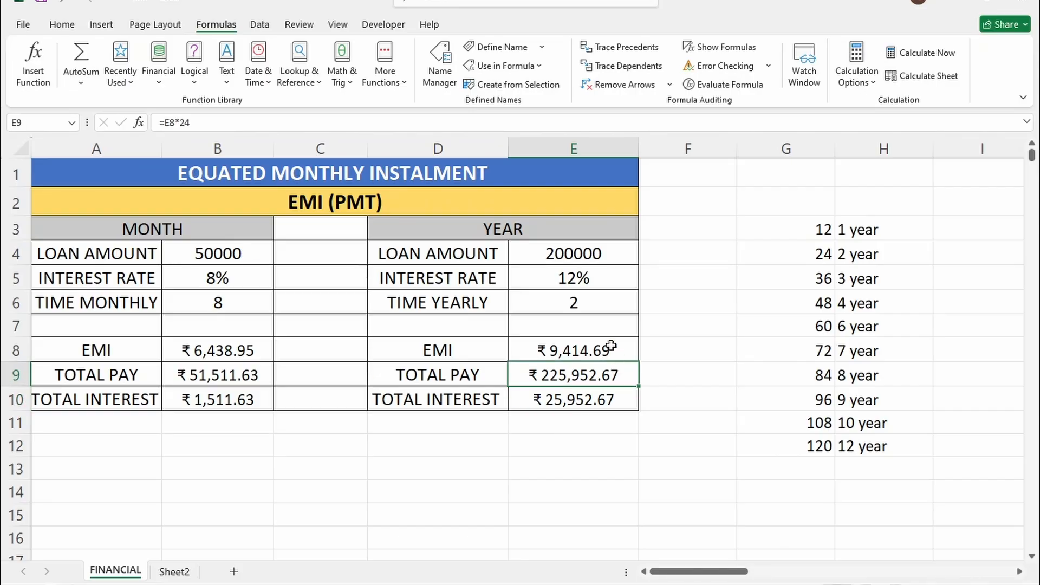
click(614, 343)
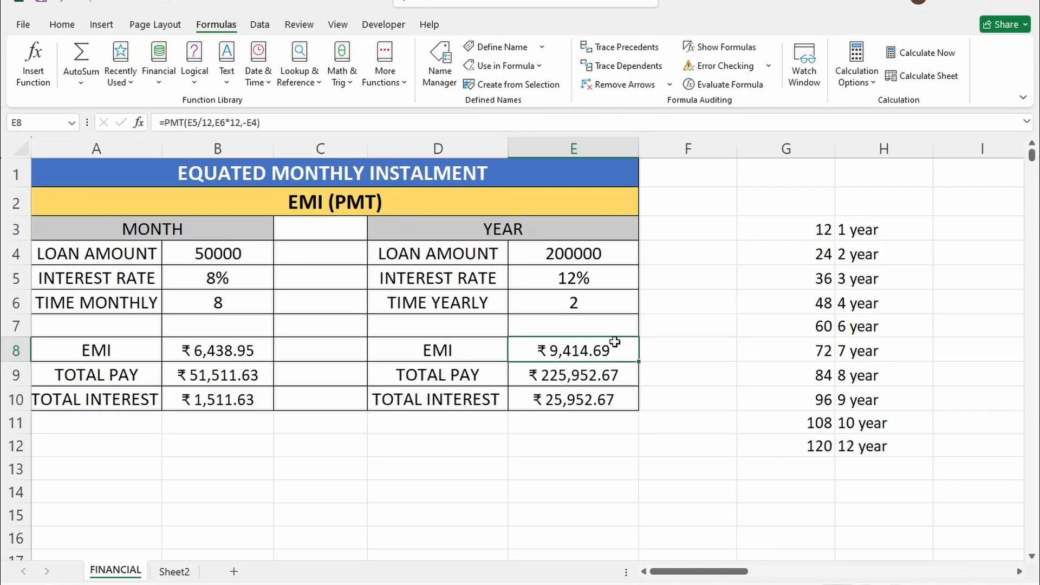